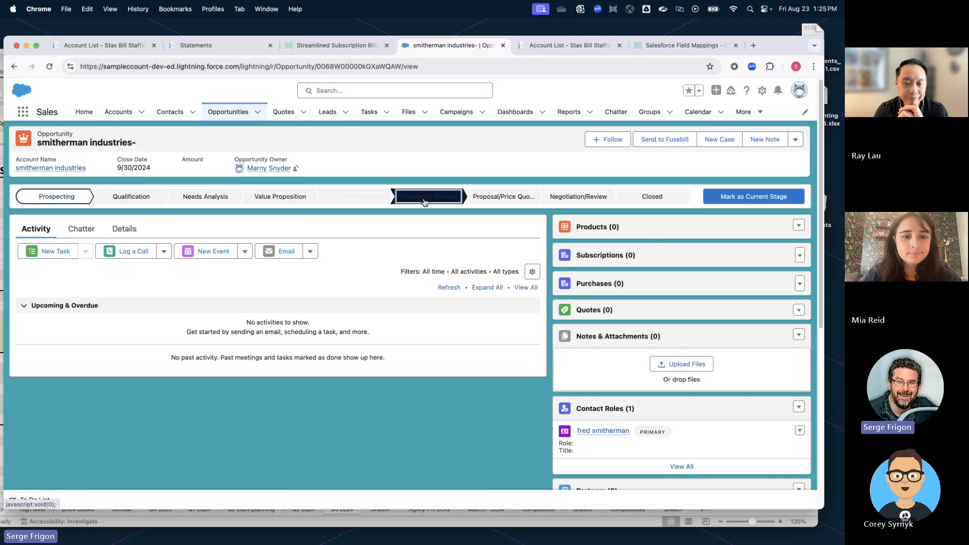
- Select the Proposal/Price Quote stage in the opportunity's sales path
left_click(503, 198)
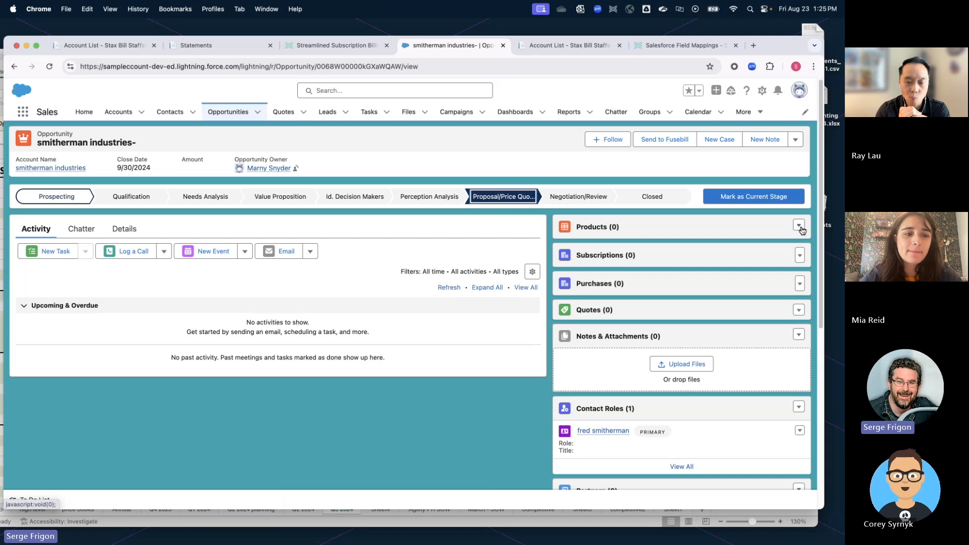
left_click(800, 227)
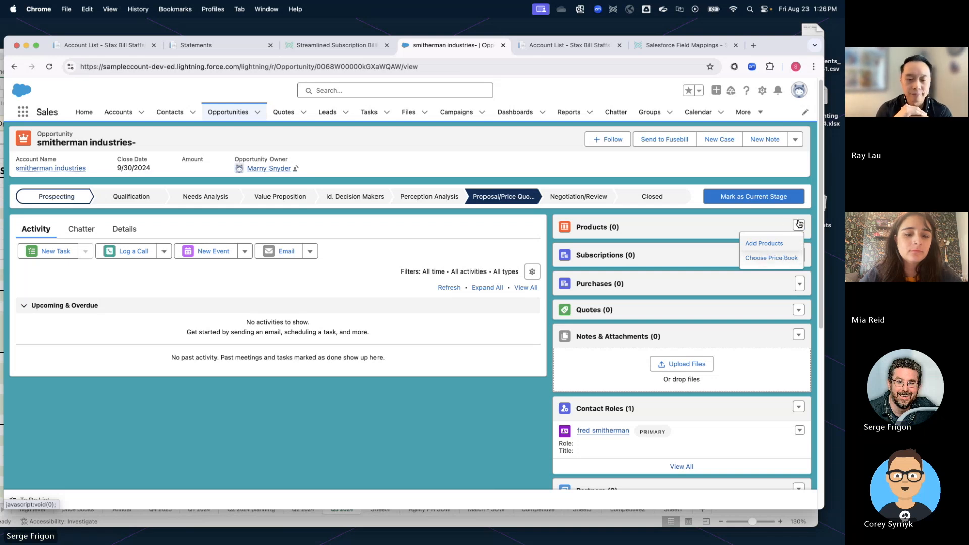
left_click(762, 247)
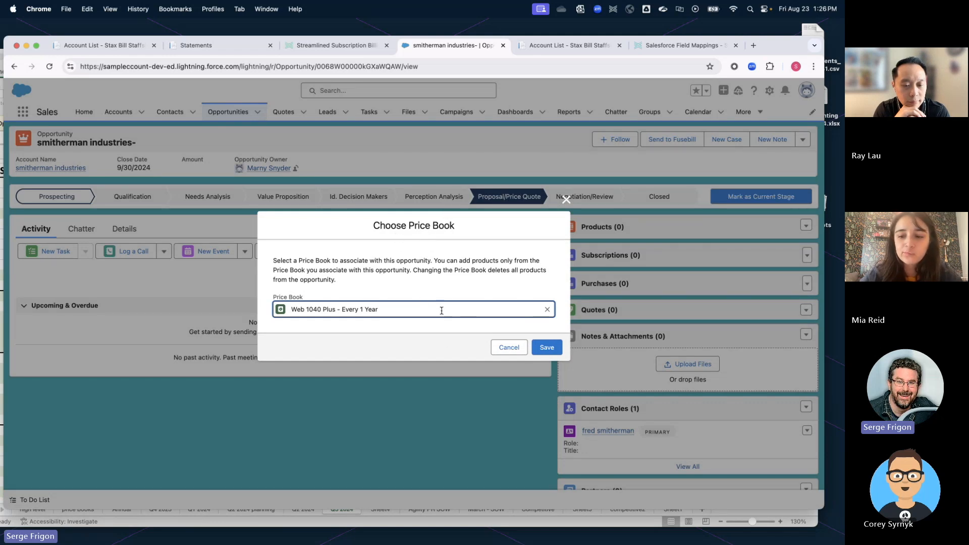
left_click(313, 290)
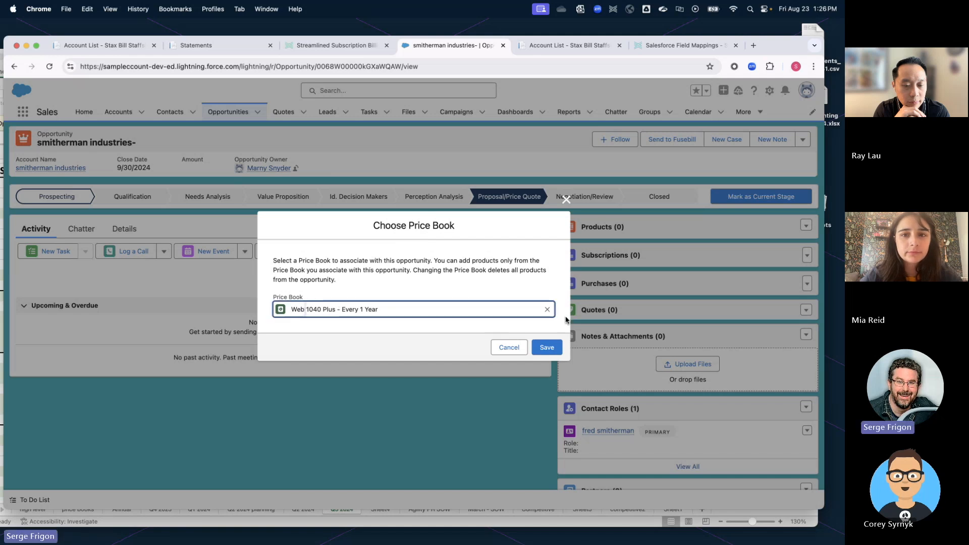
left_click(547, 309)
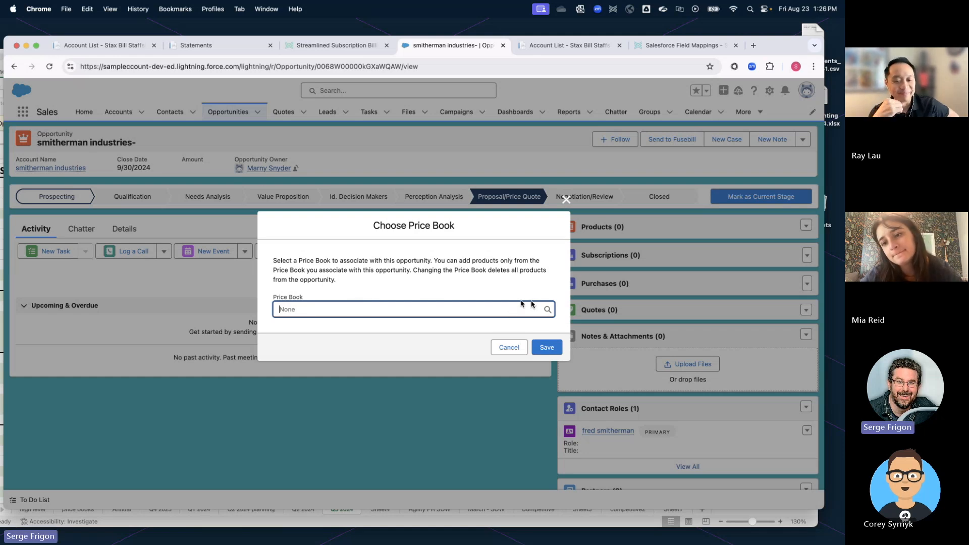
left_click(509, 351)
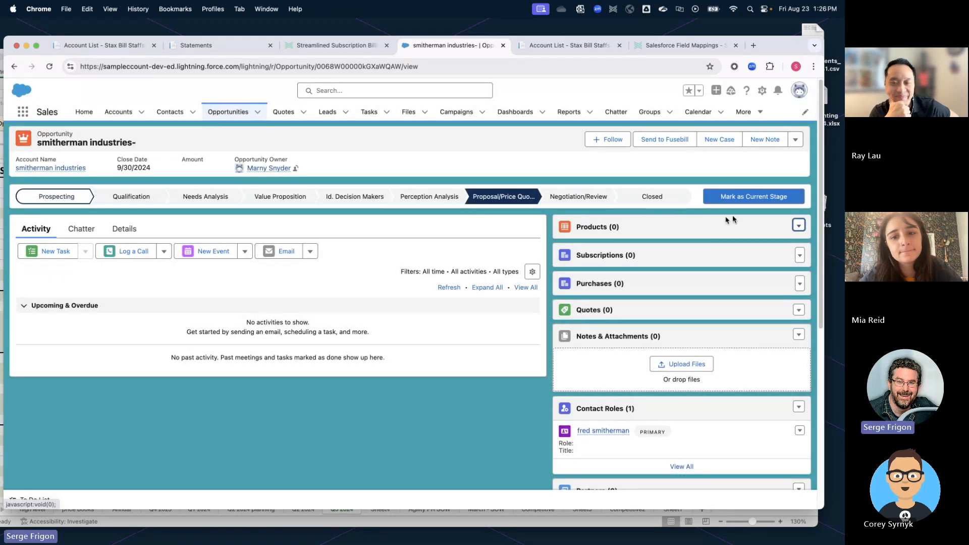
- Mark Proposal/Price Quote as the current stage and assign the Bronze - Every 1 Month price book to the opportunity
left_click(748, 197)
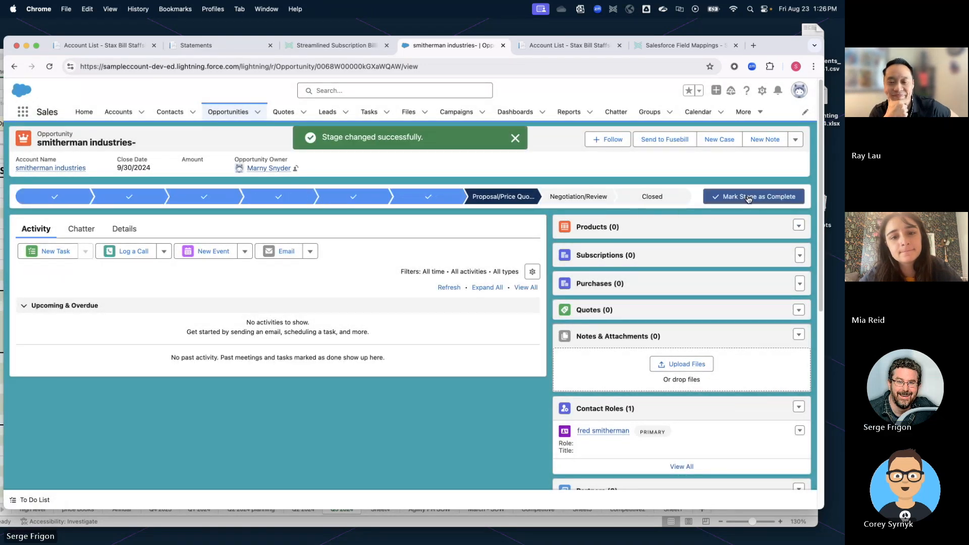
left_click(798, 225)
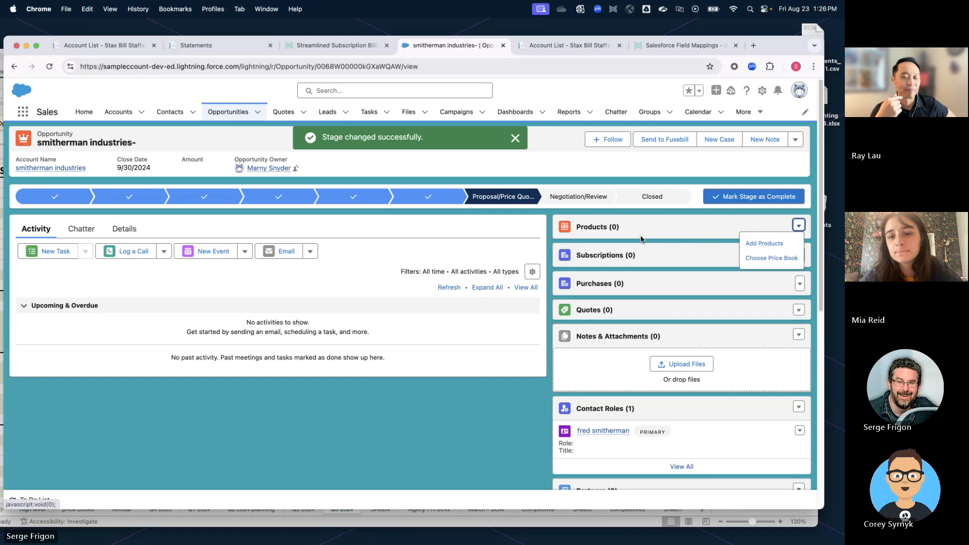
left_click(765, 257)
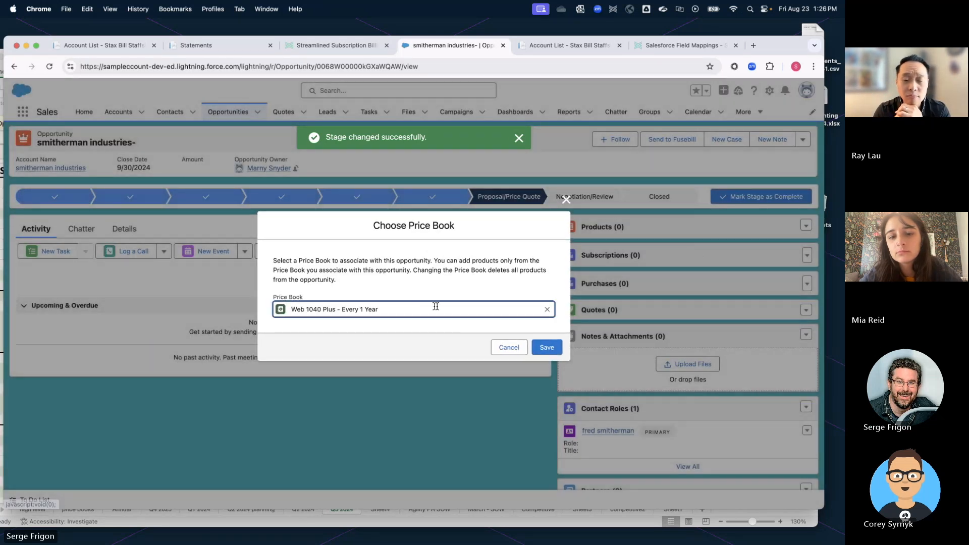
left_click(547, 309)
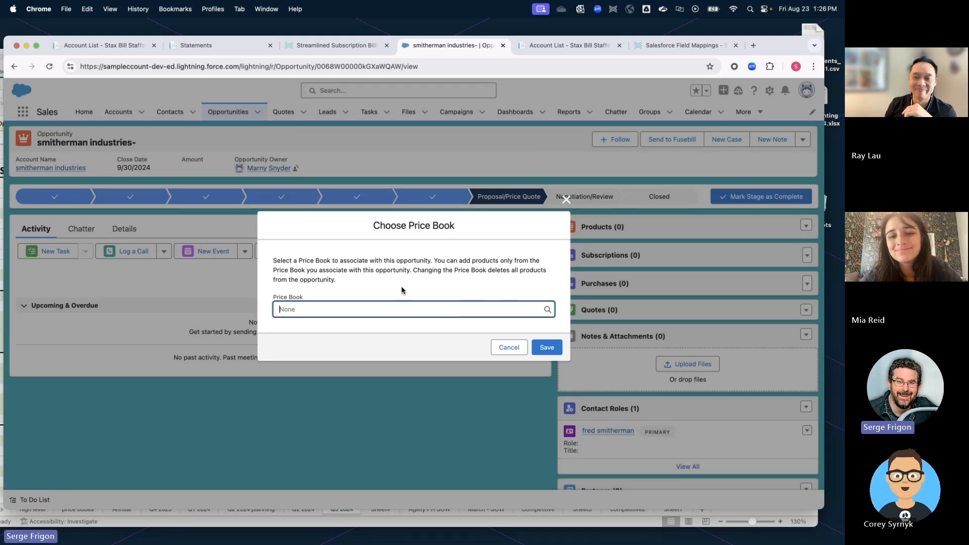
type("bro")
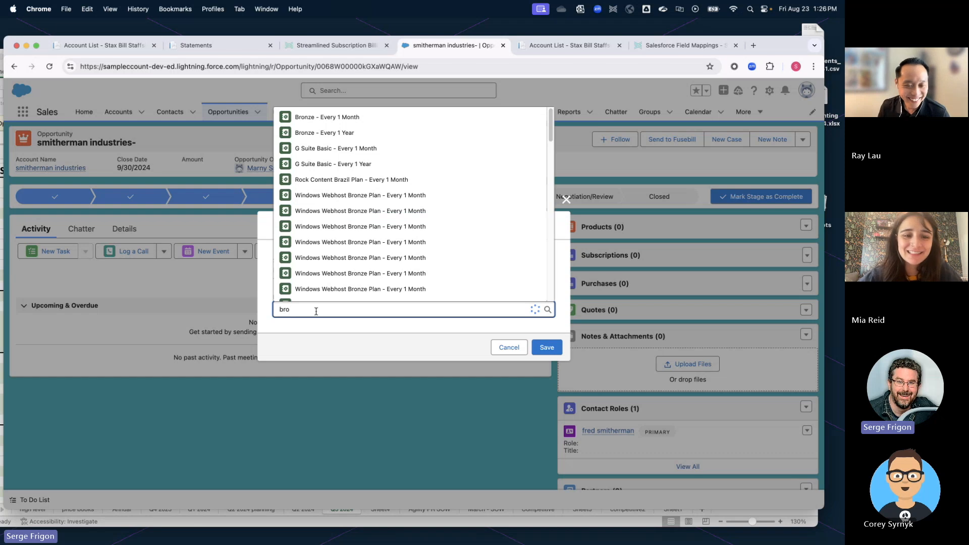
left_click(339, 116)
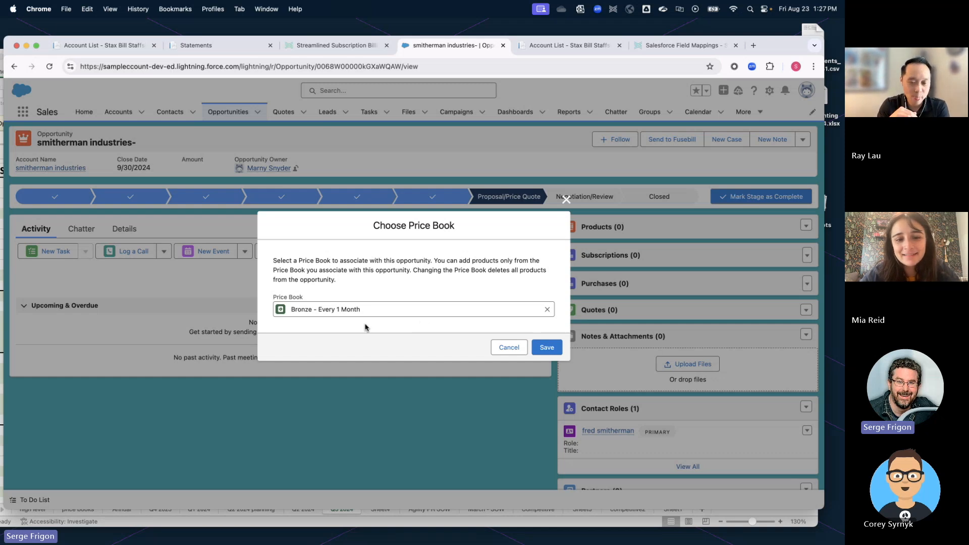
left_click(551, 352)
- Add the products Activation Fee, Model 407a Tracker, Subscription Fee and Technical Support to the opportunity and proceed to editing them
left_click(798, 227)
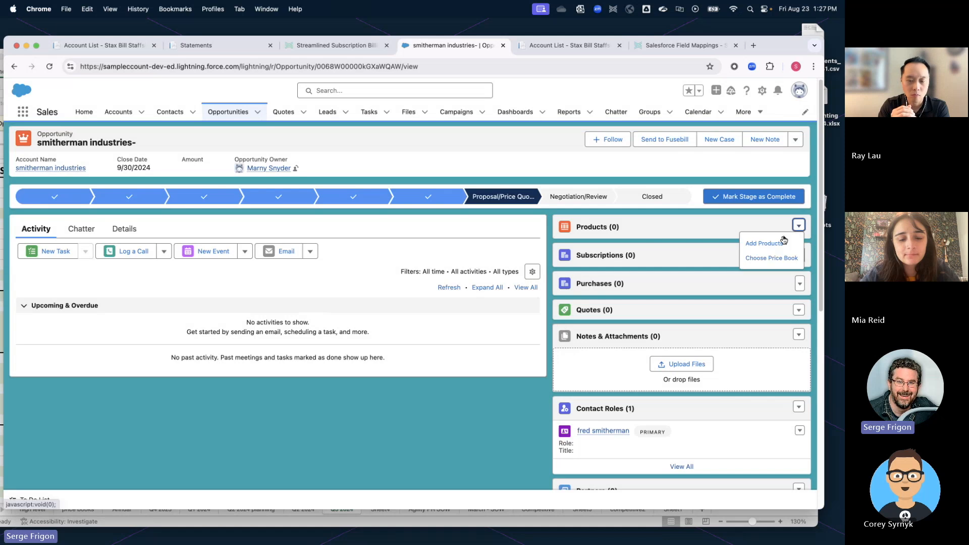
left_click(771, 241)
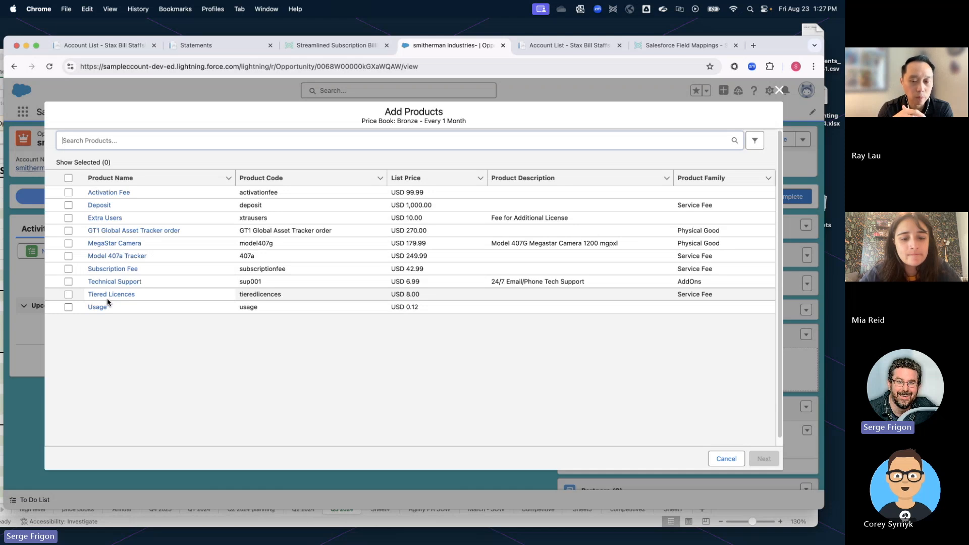
left_click(68, 193)
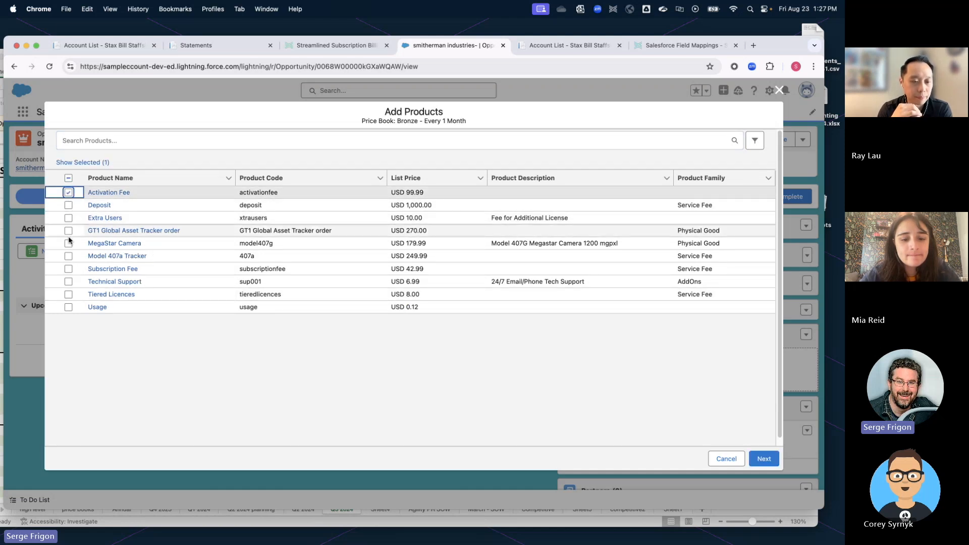
left_click(68, 256)
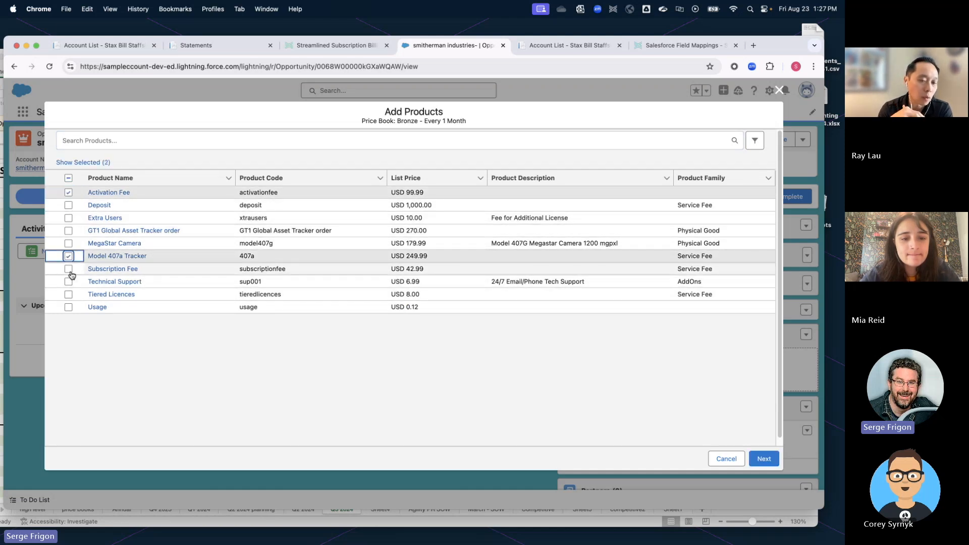
left_click(69, 269)
left_click(68, 281)
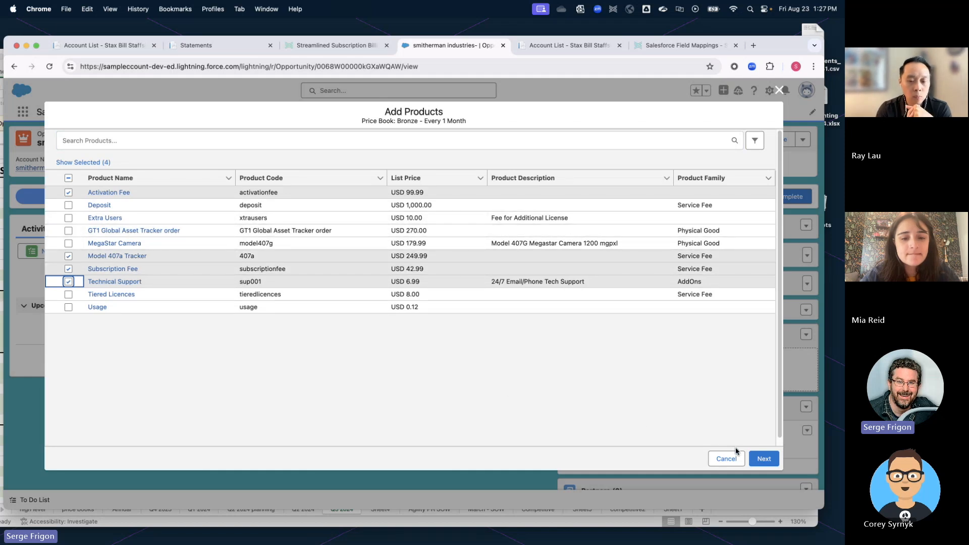
left_click(771, 459)
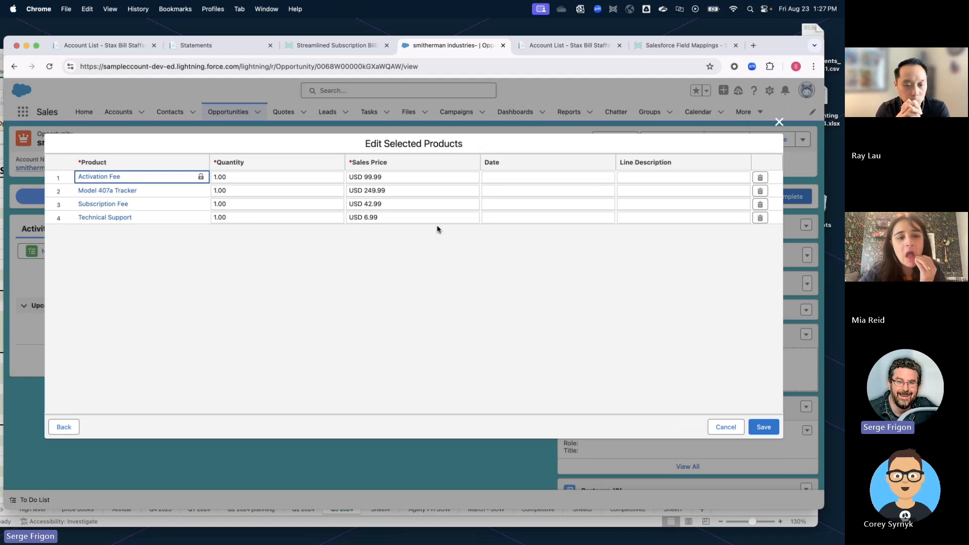
- Set the sales price of the Activation Fee product to 199.99
left_click(373, 178)
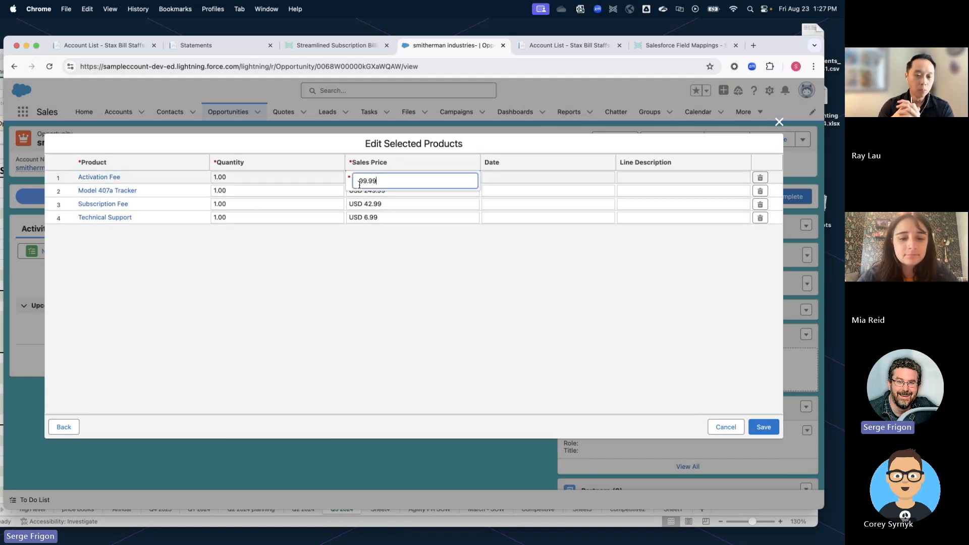
left_click(359, 180)
type("1")
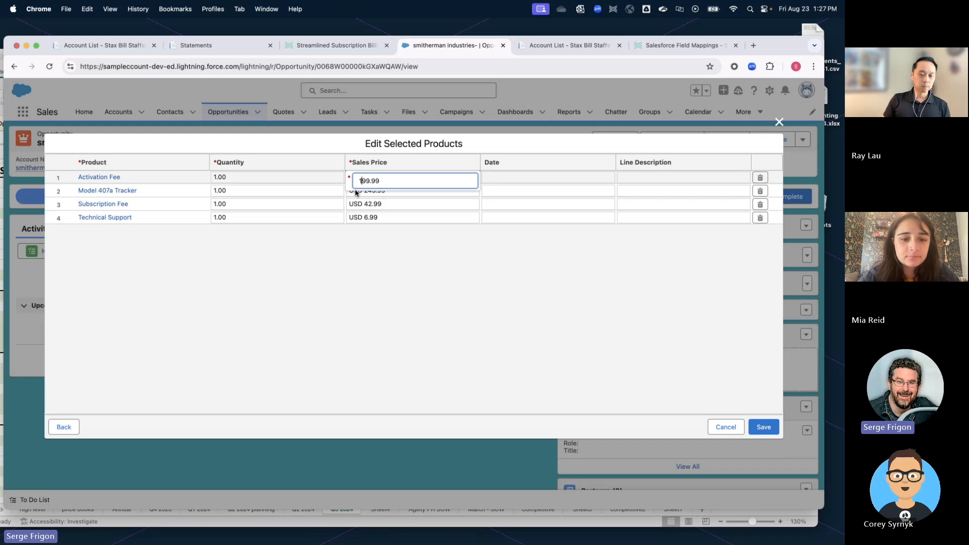
left_click(388, 275)
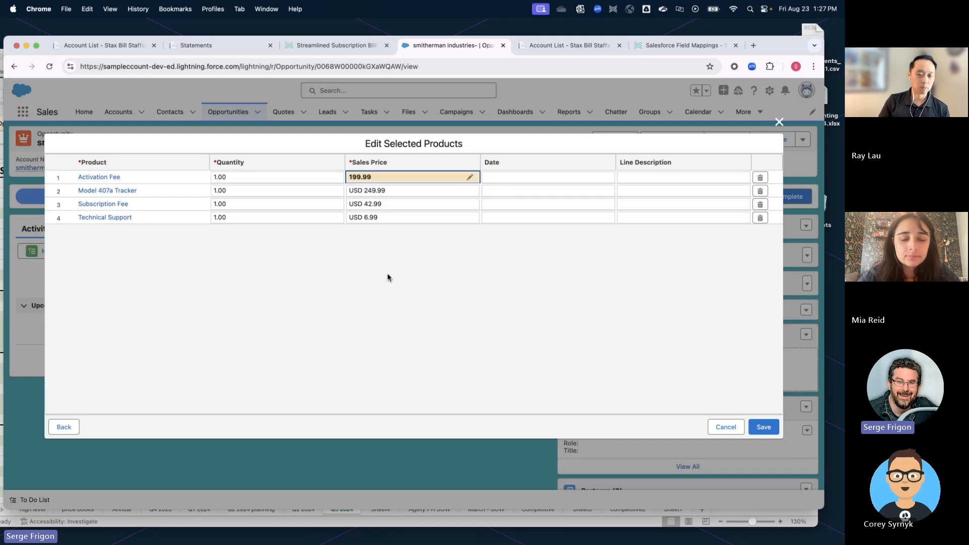
- Set the sales price of the Subscription Fee product to 37.99 and save the selected products
left_click(361, 206)
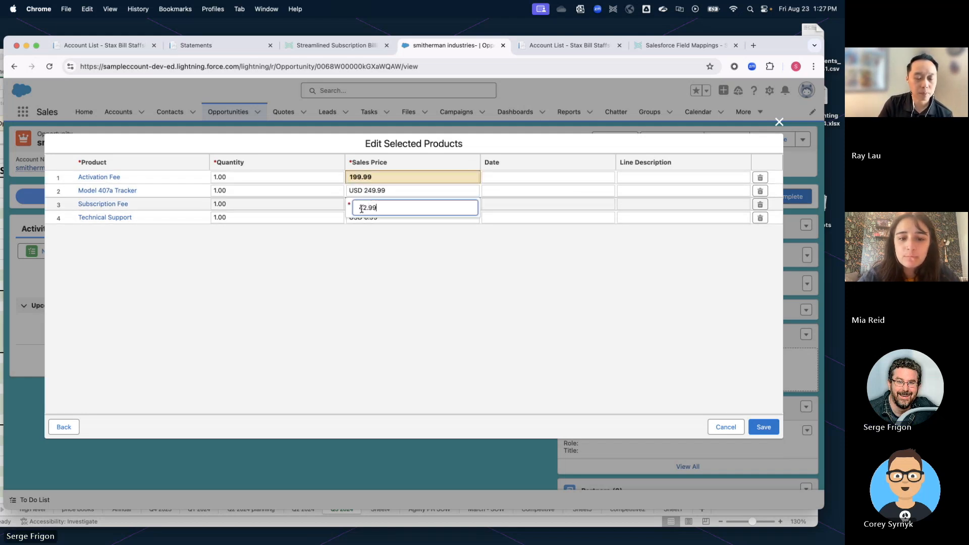
left_click_drag(365, 209, 359, 209)
type("37")
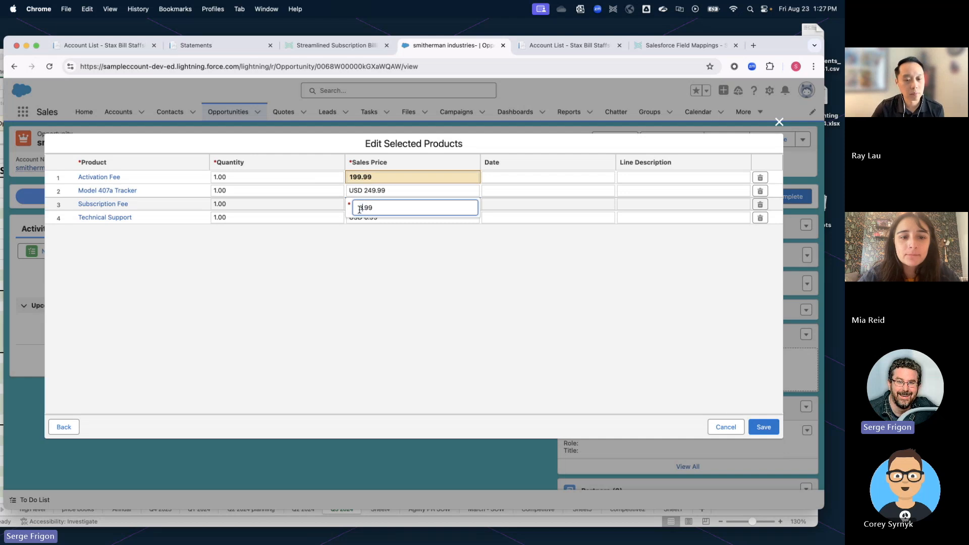
left_click(444, 305)
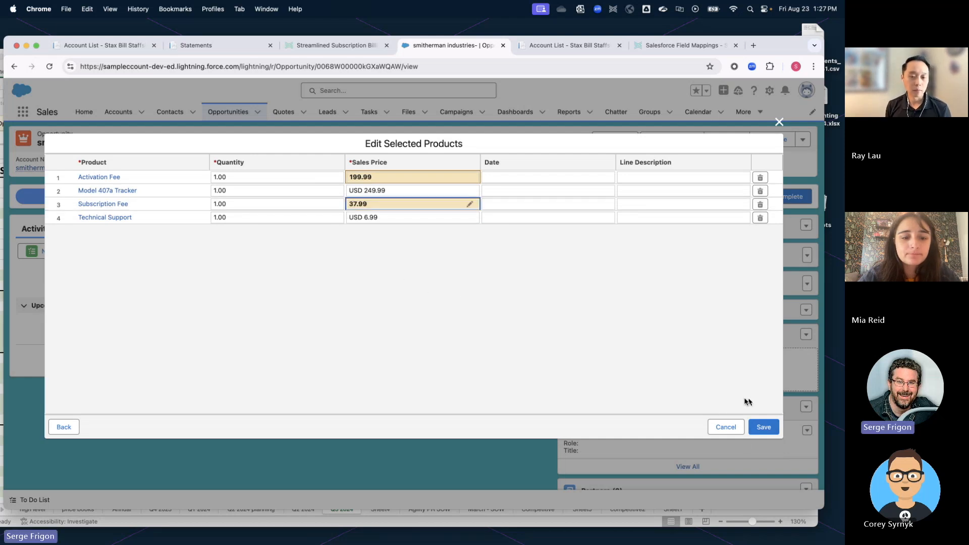
left_click(763, 427)
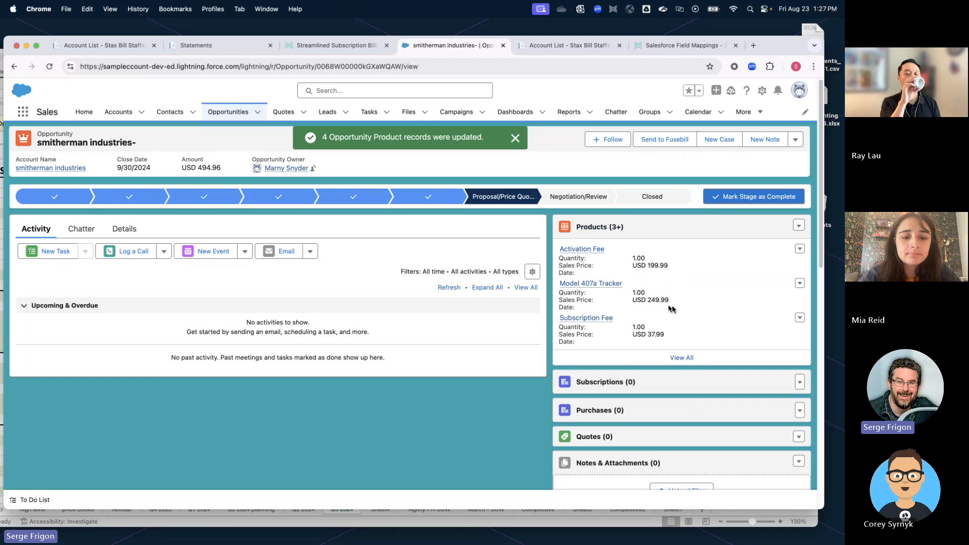
- Create a quote named q1 for the opportunity, keeping the default subscription details, and preview its summary
scroll(671, 310, "down", 2)
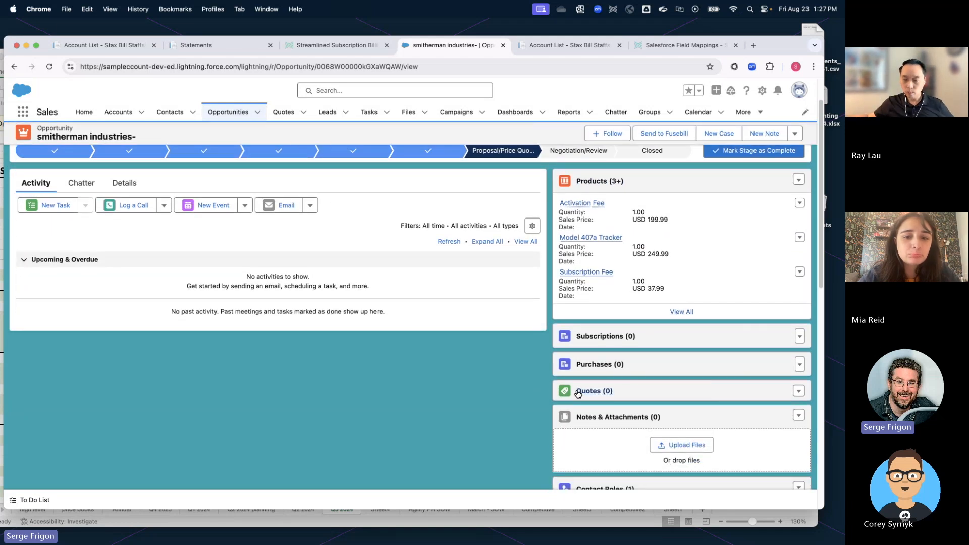
left_click(798, 391)
left_click(771, 411)
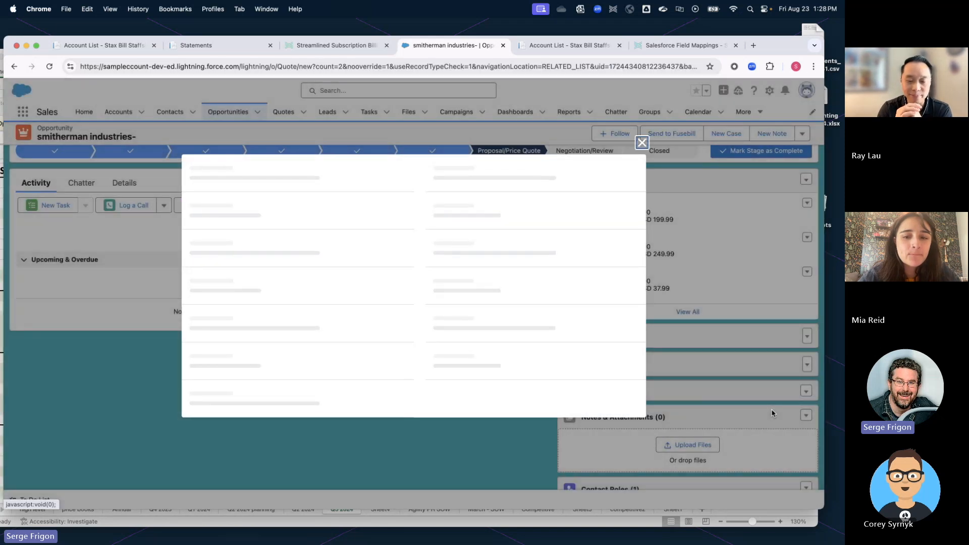
left_click(320, 202)
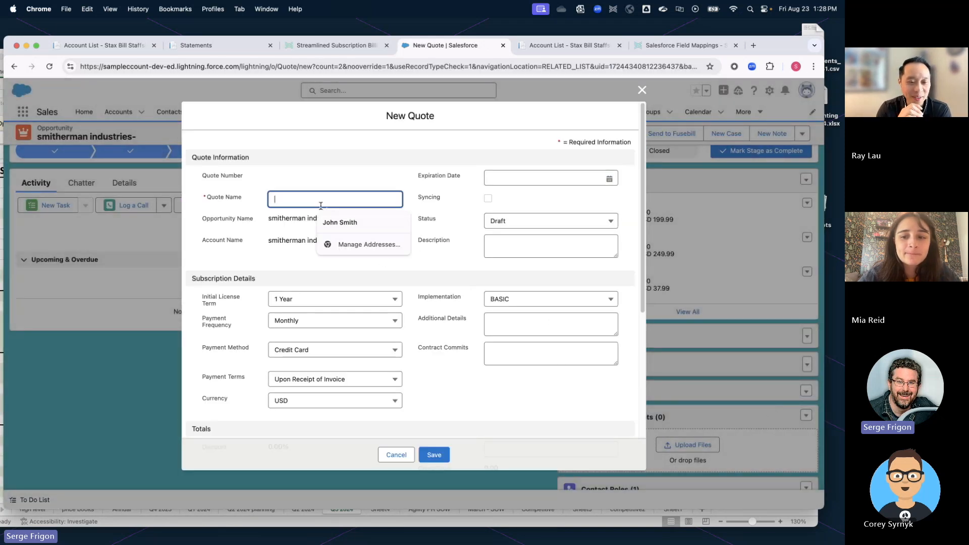
type("q1")
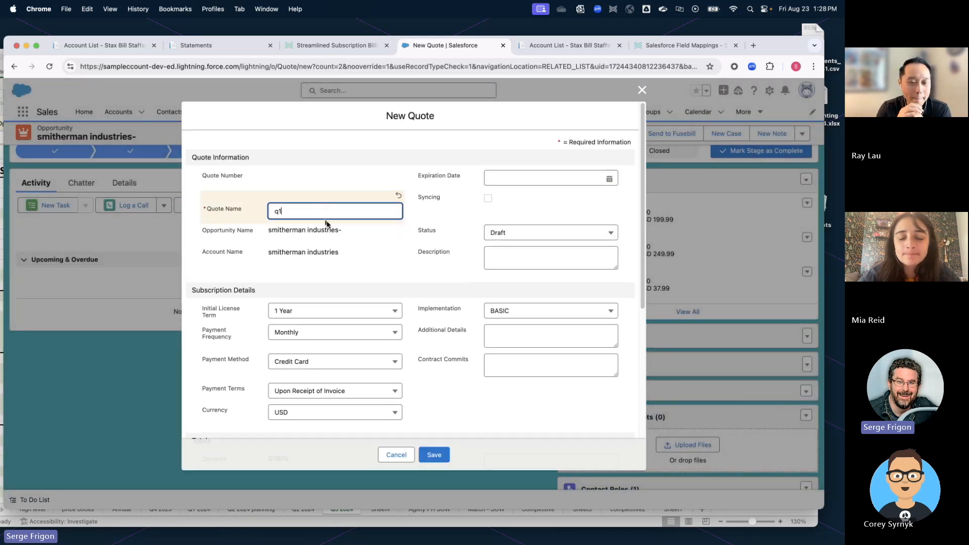
left_click(437, 454)
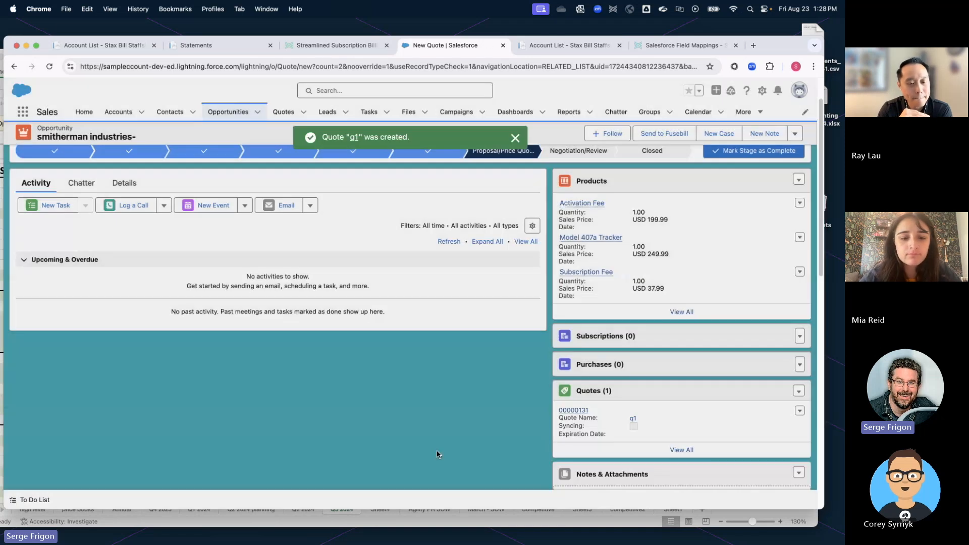
scroll(505, 404, "down", 2)
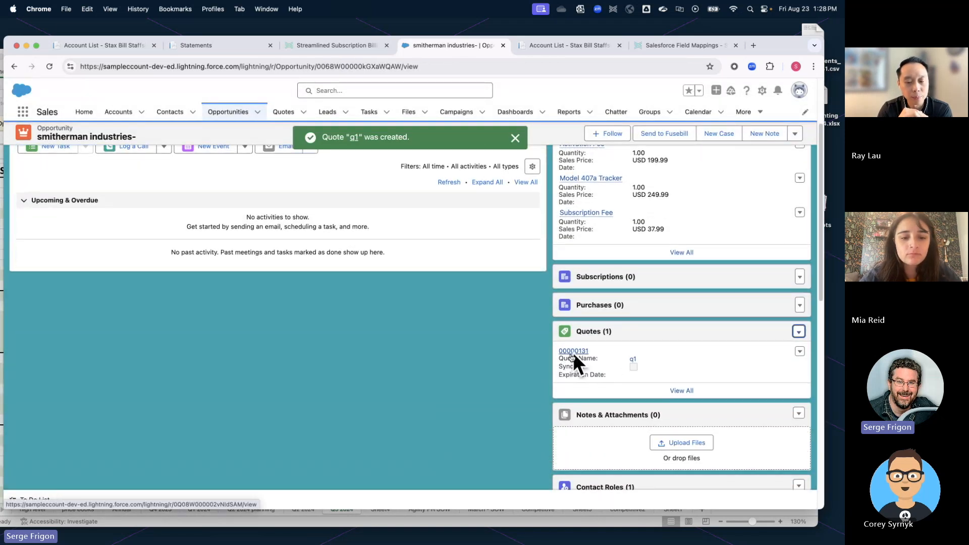
mouse_move(572, 353)
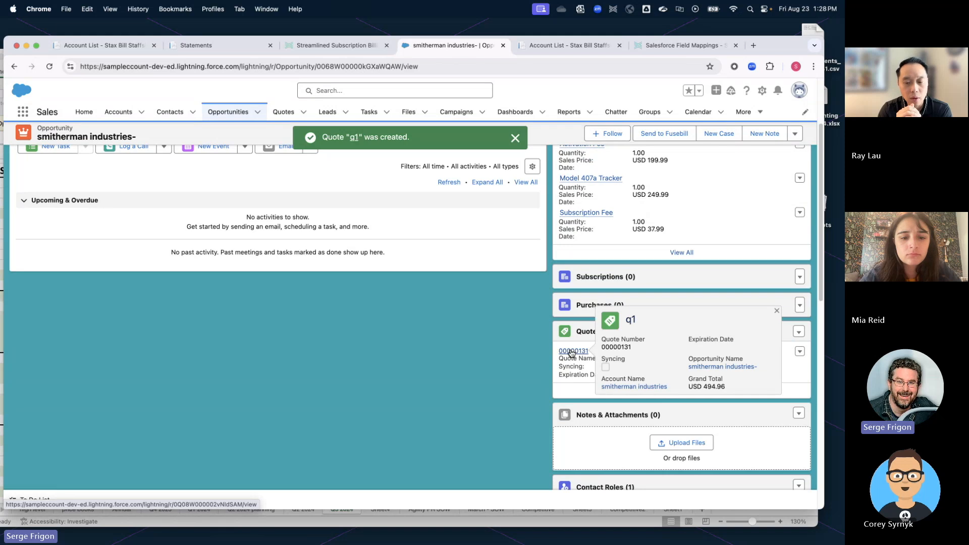
- Move the opportunity to the Closed stage and save it as Closed Won
scroll(533, 270, "up", 3)
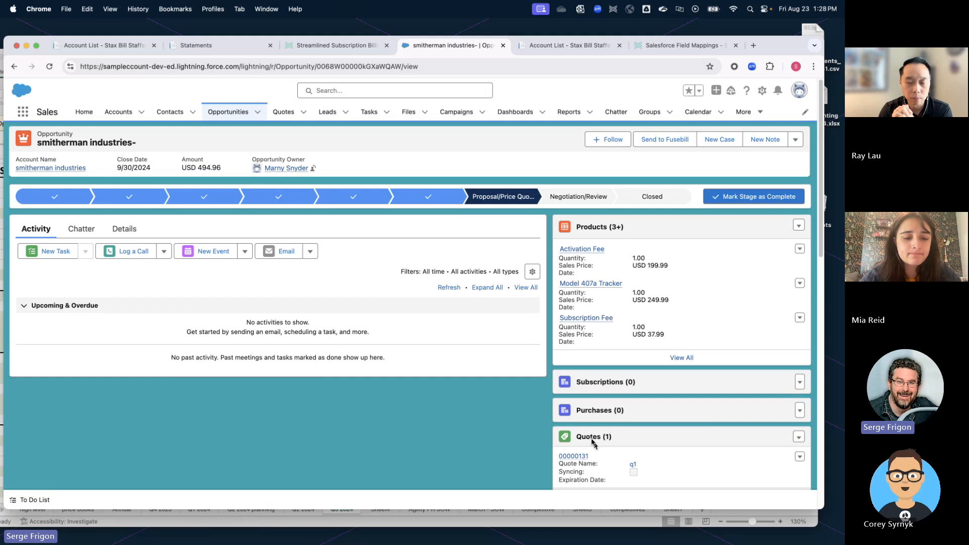
left_click(651, 197)
left_click(740, 201)
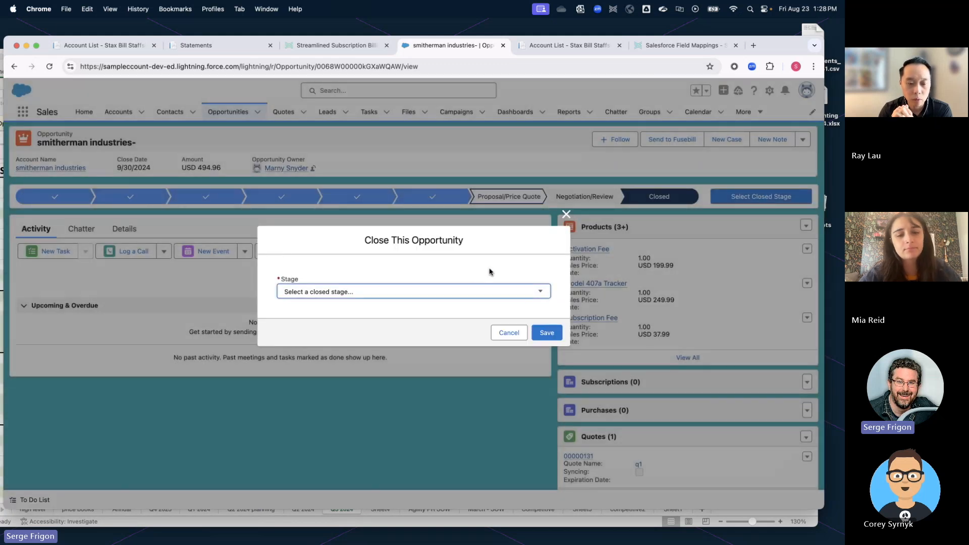
left_click(467, 291)
left_click(453, 300)
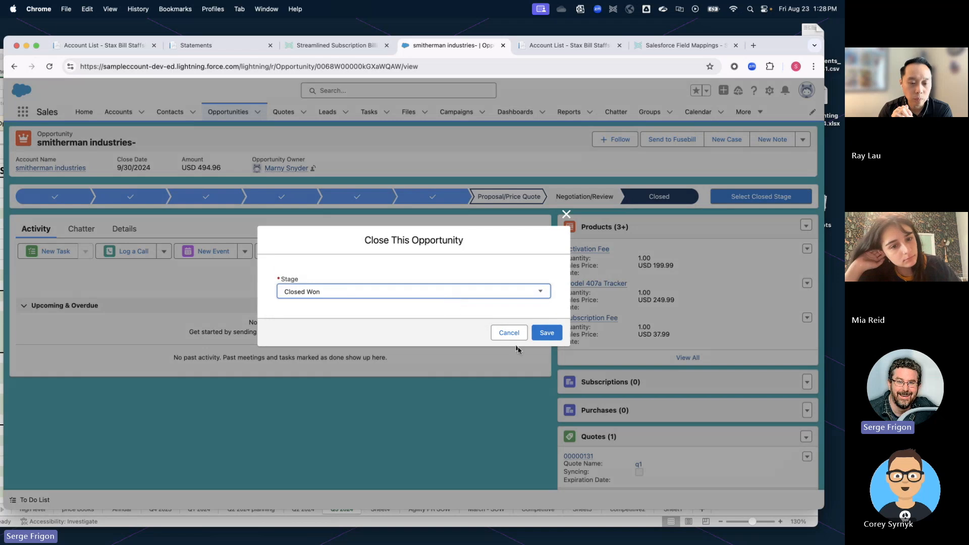
left_click(546, 334)
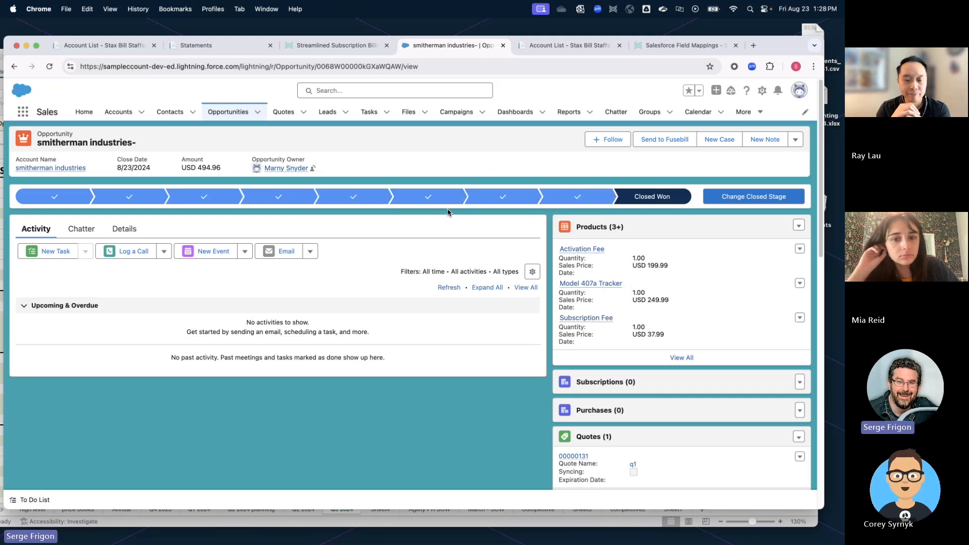
- Try to create a Fusebill customer from the opportunity using account information, with customer and subscription/purchase activation enabled, and dismiss the result
left_click(662, 145)
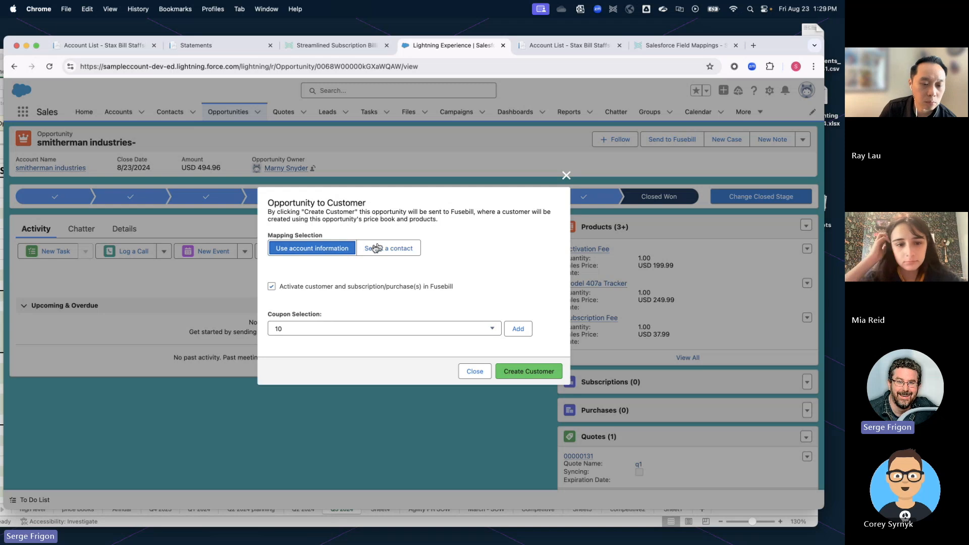
left_click_drag(422, 286, 273, 288)
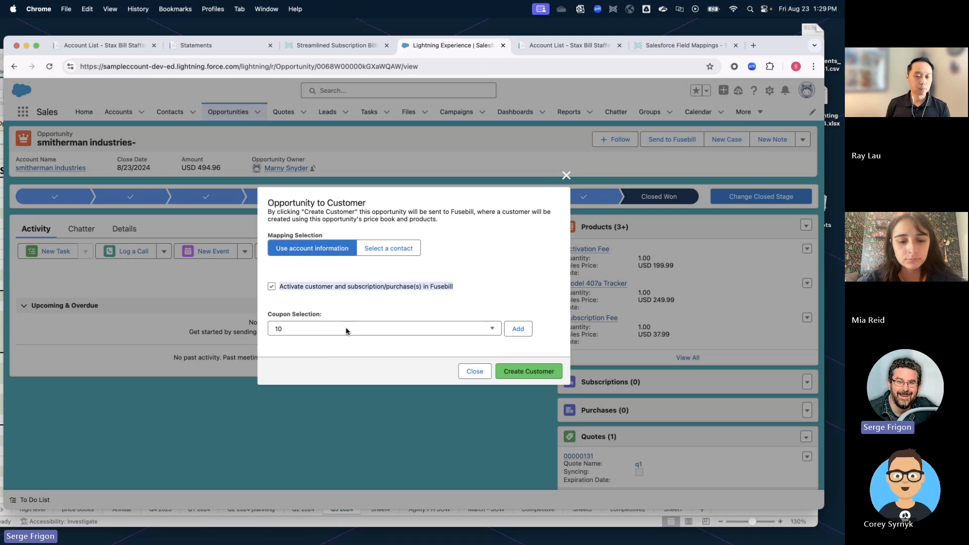
left_click(352, 314)
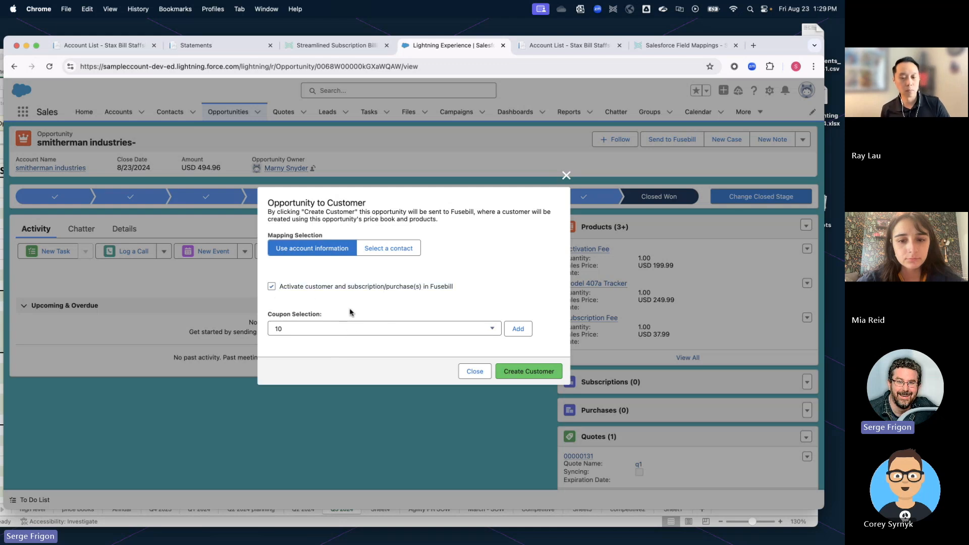
left_click(524, 373)
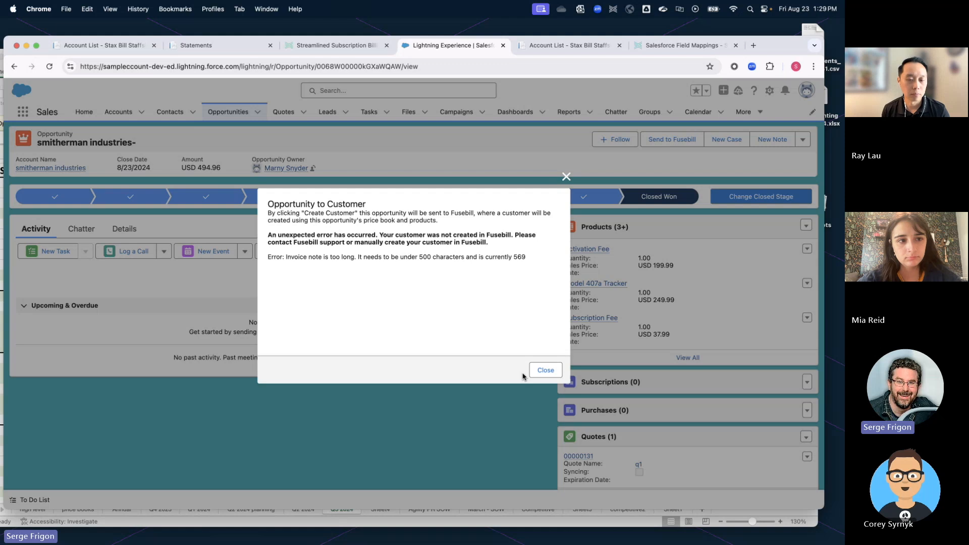
left_click(552, 370)
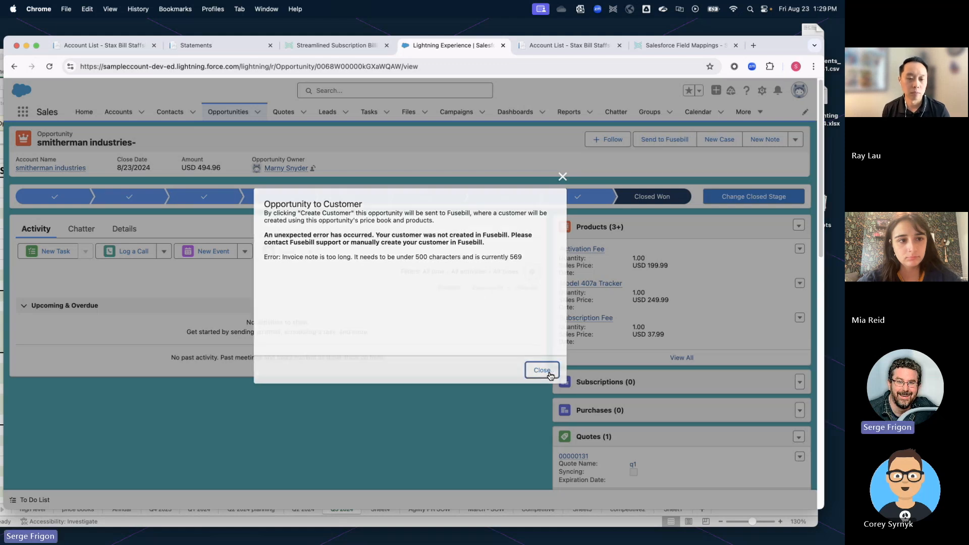
- Open the smitherman industries account, refresh it and examine the Fusebill fields in its details, including the Fusebill ID and company name
left_click(35, 168)
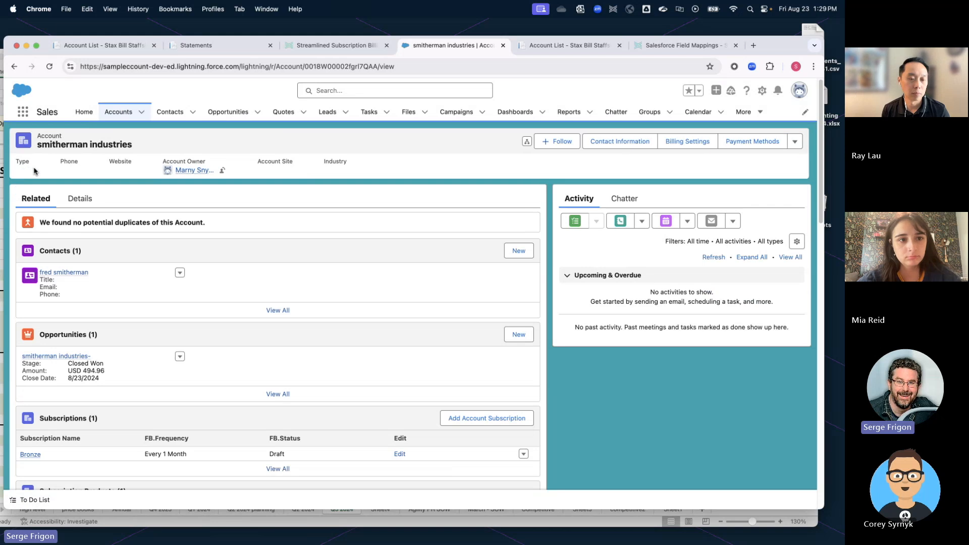
left_click(78, 198)
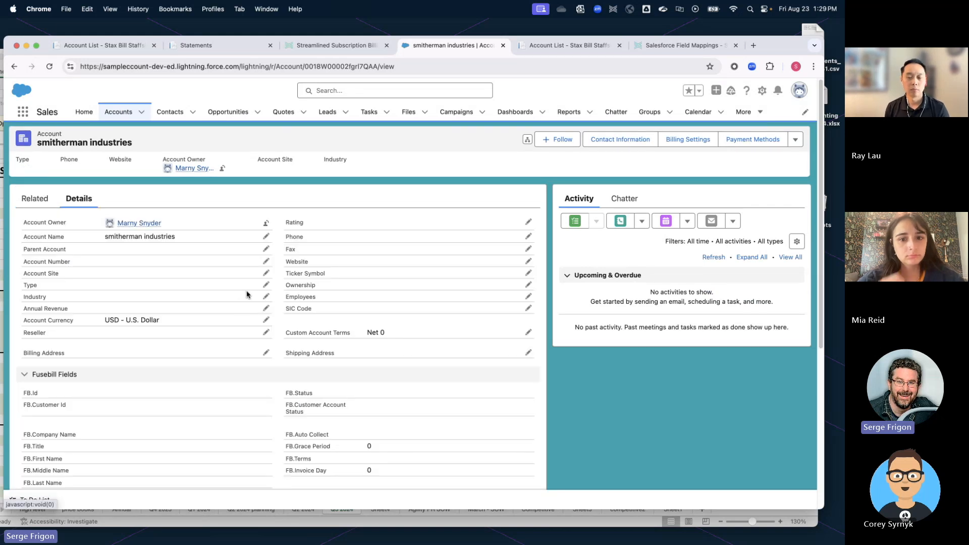
left_click(49, 67)
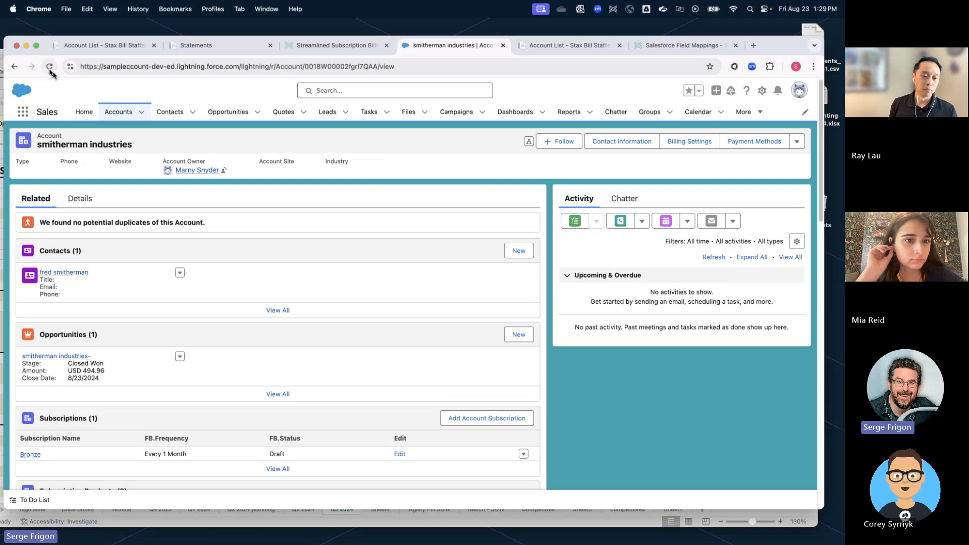
left_click(81, 197)
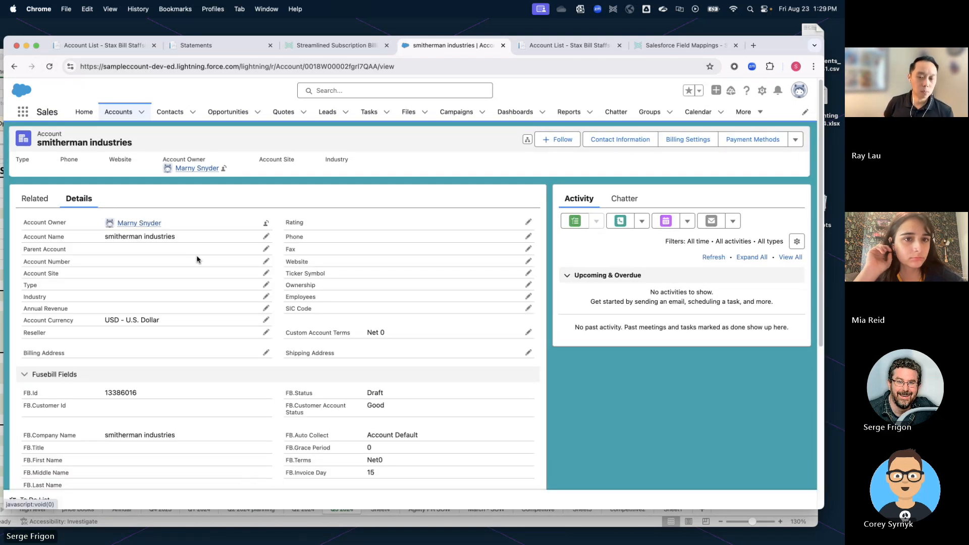
scroll(194, 260, "down", 5)
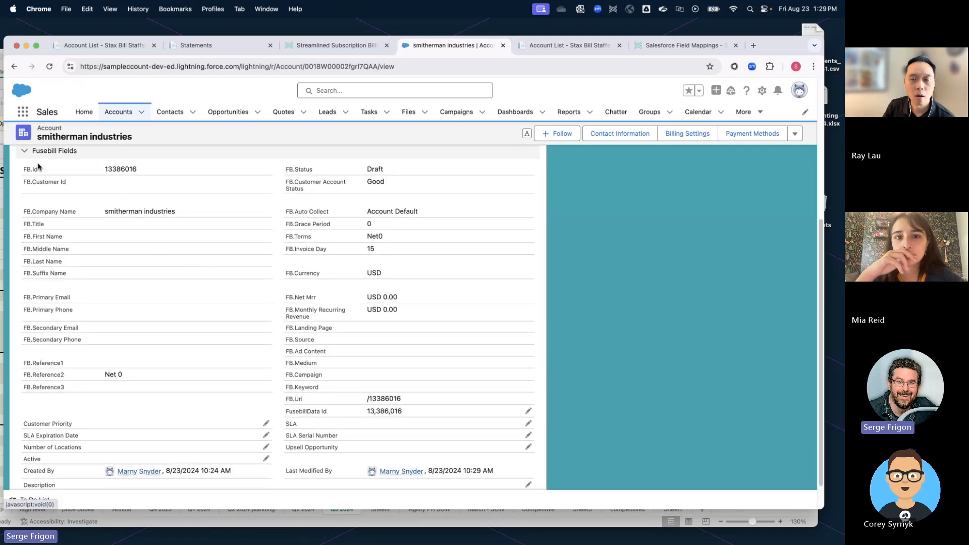
left_click_drag(52, 170, 134, 170)
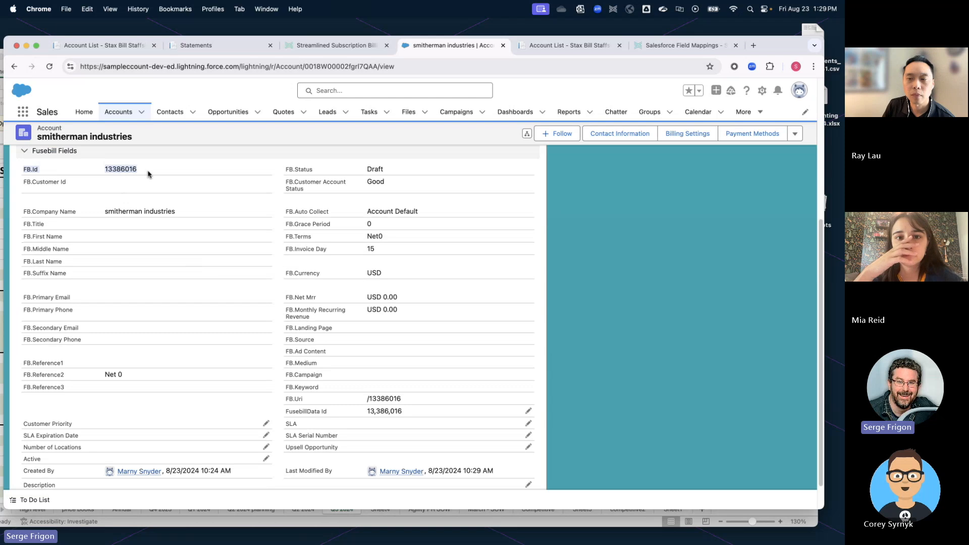
left_click_drag(106, 212, 154, 210)
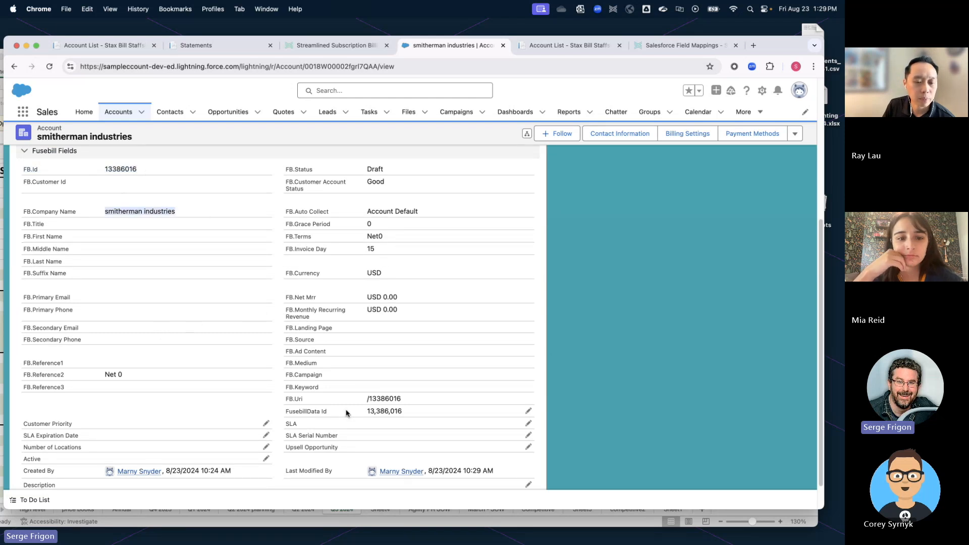
scroll(346, 412, "down", 2)
scroll(237, 404, "up", 10)
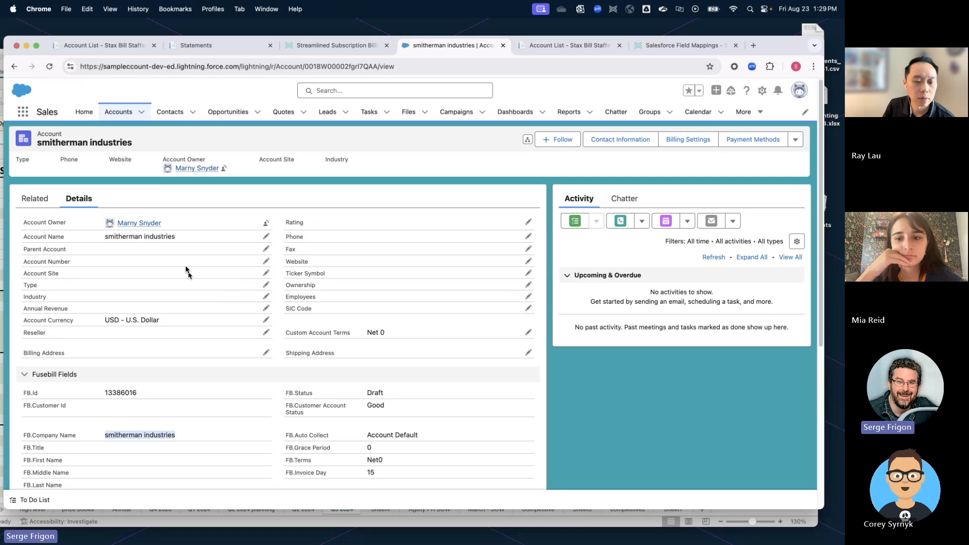
- Review the smitherman industries account's related subscriptions, subscription products, purchases and invoices
left_click(35, 198)
scroll(202, 353, "down", 3)
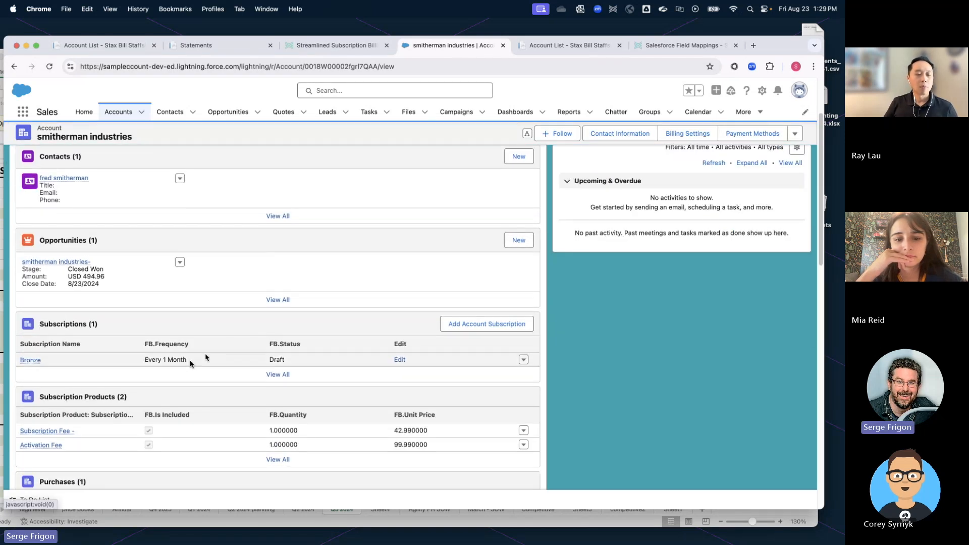
mouse_move(30, 360)
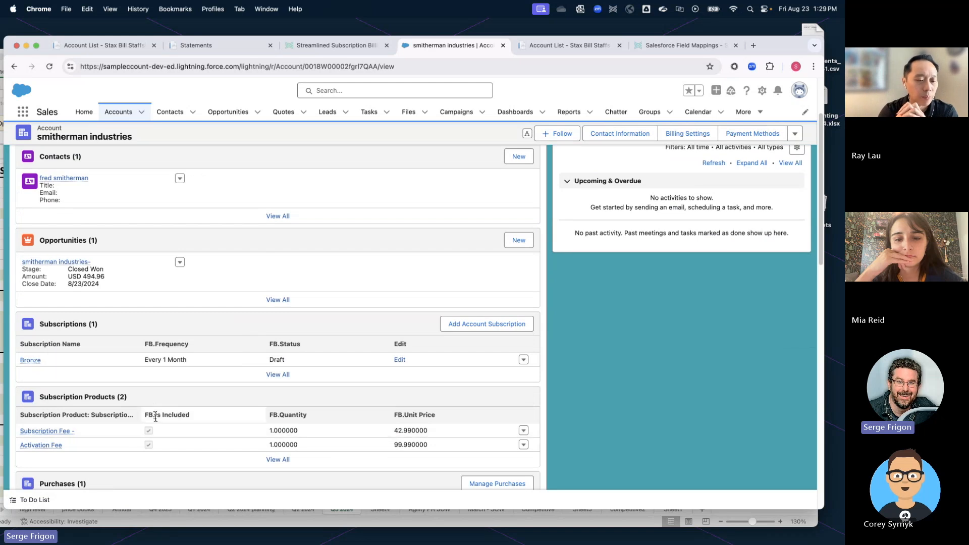
scroll(150, 458, "down", 3)
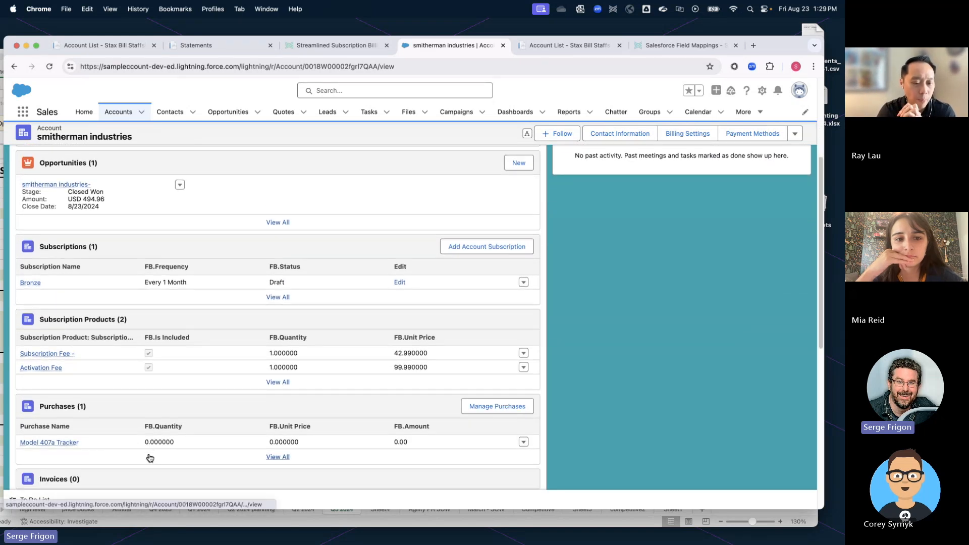
scroll(247, 451, "down", 5)
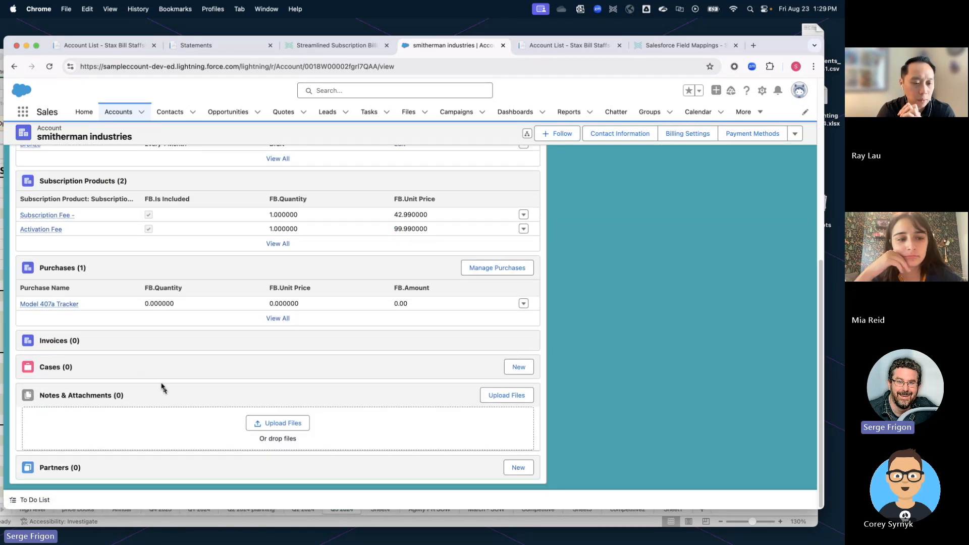
left_click(337, 46)
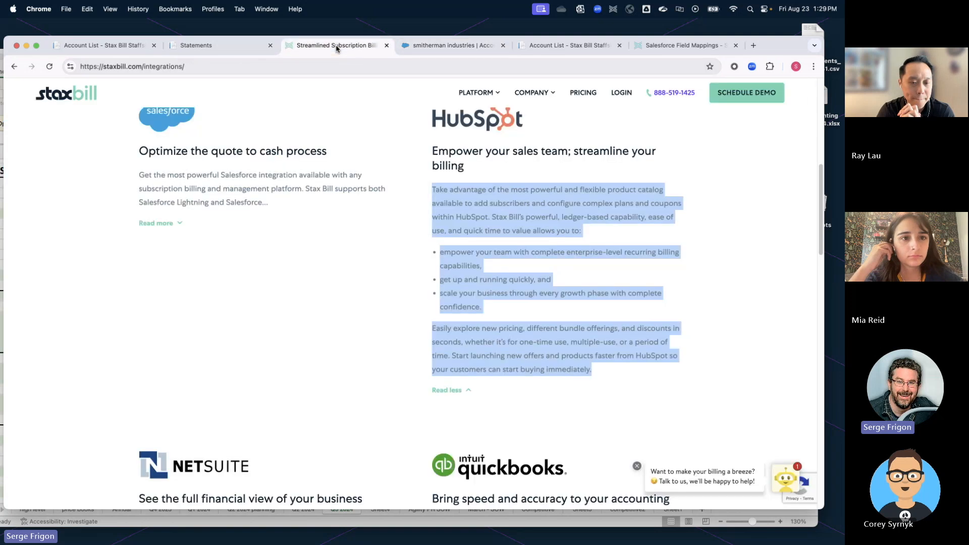
left_click(433, 47)
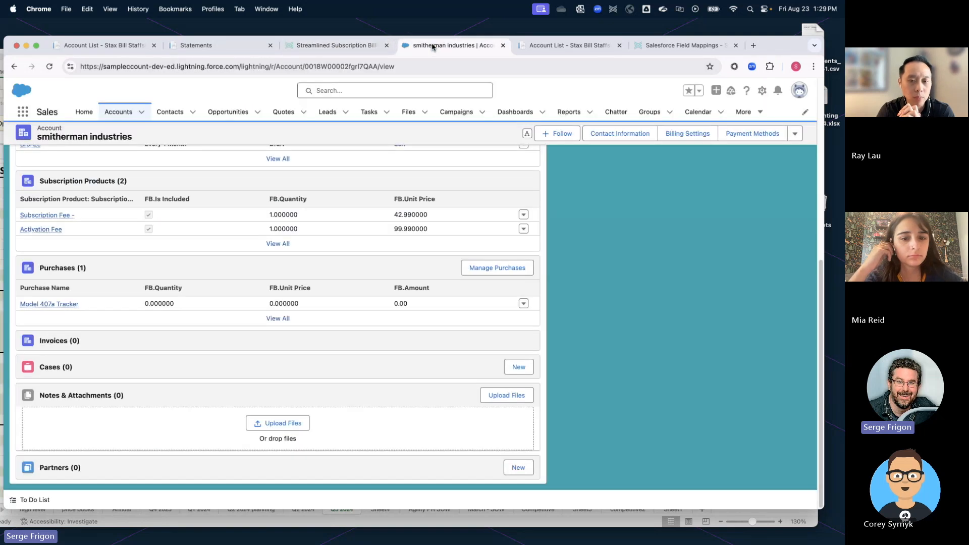
- Open the recently viewed customer account with the Rental Contract subscription and review its subscription products, purchases and invoices
left_click(119, 112)
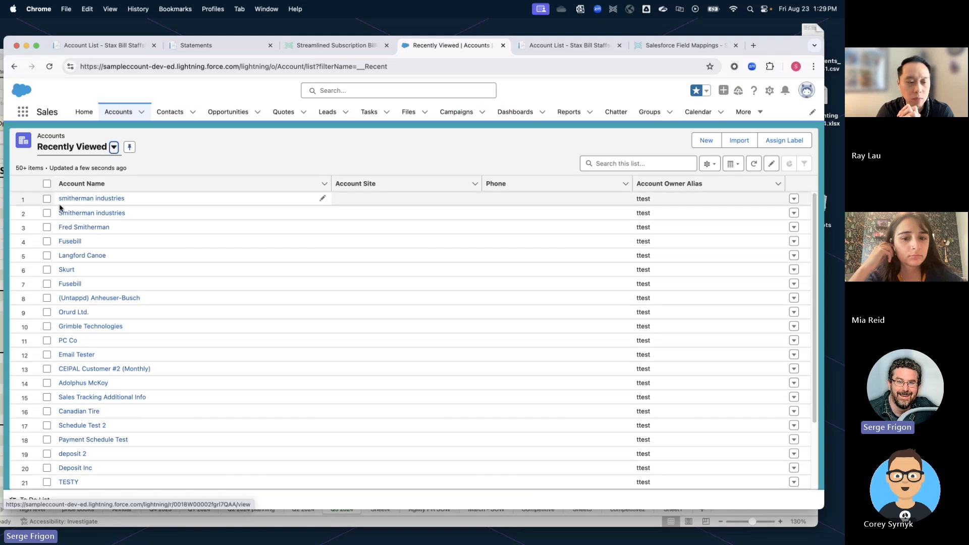
left_click(78, 228)
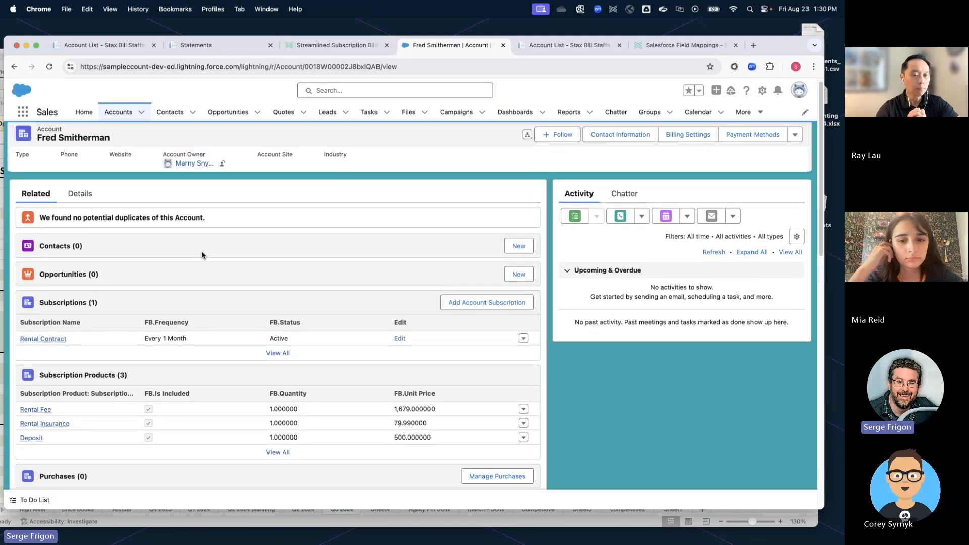
scroll(202, 253, "down", 5)
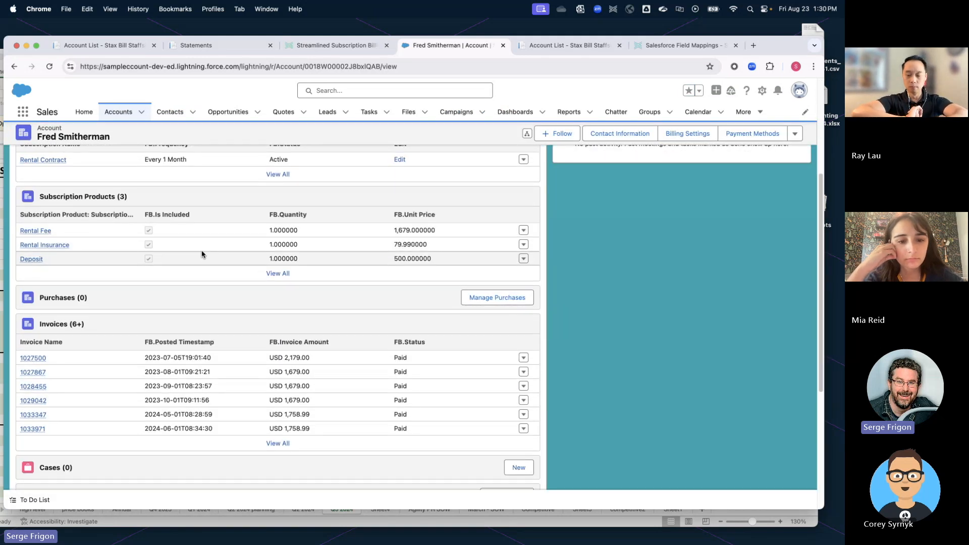
scroll(201, 254, "down", 1)
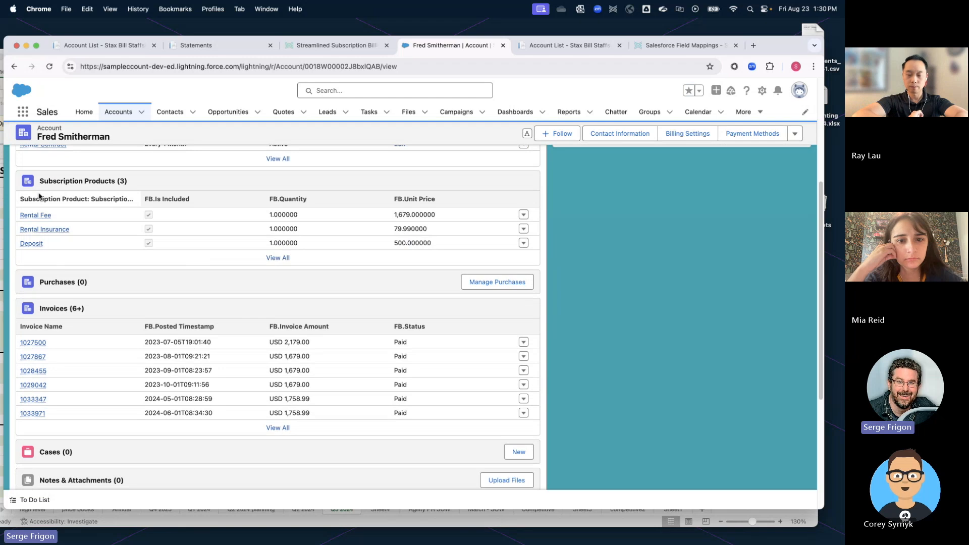
scroll(40, 242, "up", 3)
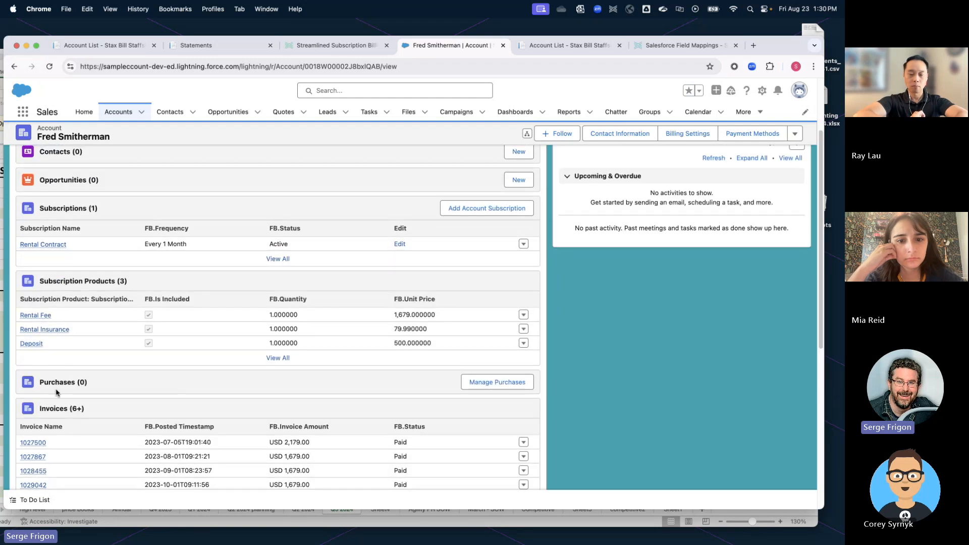
scroll(40, 393, "down", 3)
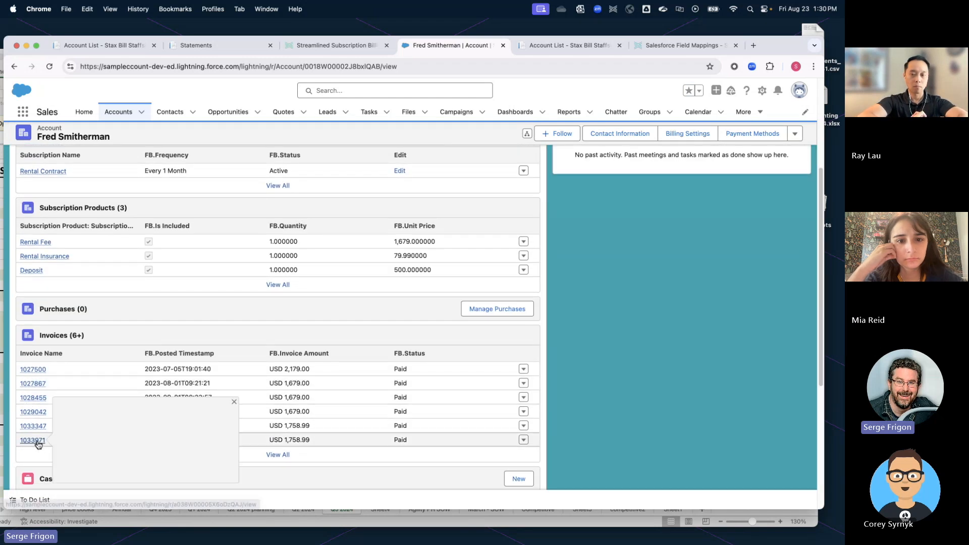
mouse_move(31, 428)
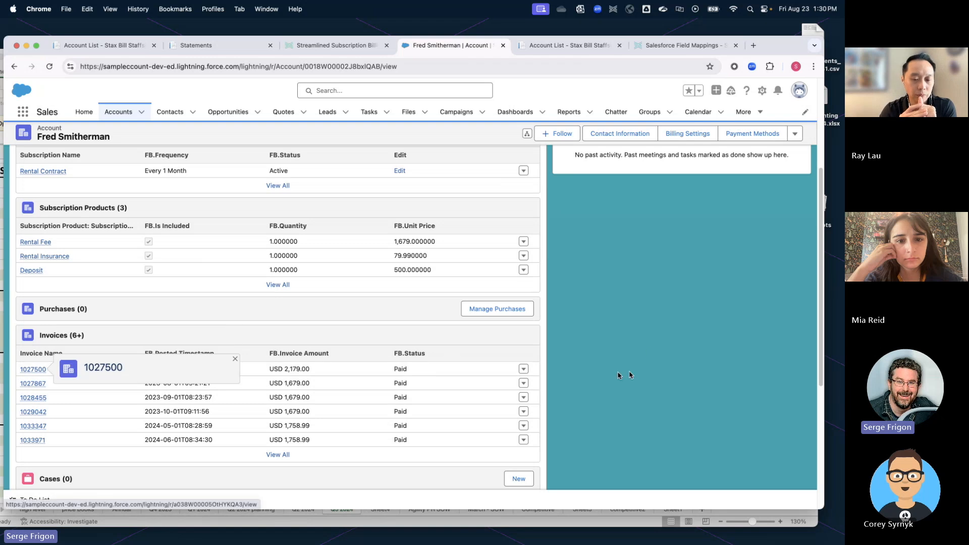
- Open the invoice posted on 2023-07-05, view its full invoice page, and examine the charges, notes and payment totals
left_click(523, 369)
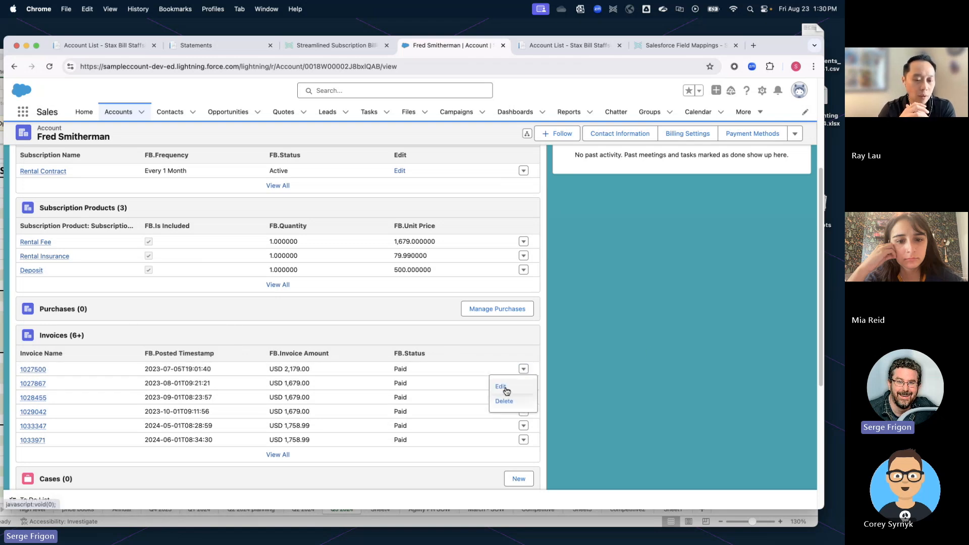
left_click(501, 388)
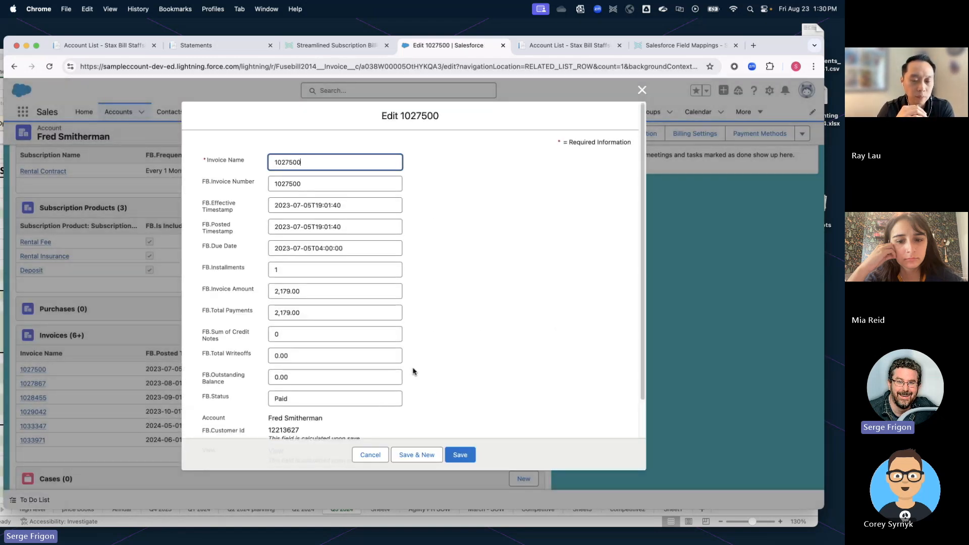
scroll(341, 374, "down", 3)
left_click(275, 367)
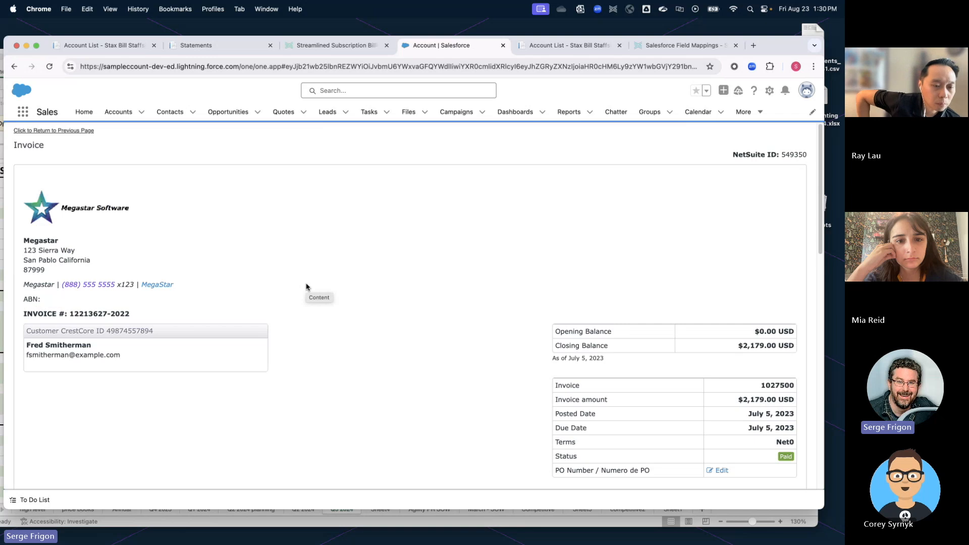
scroll(393, 296, "down", 6)
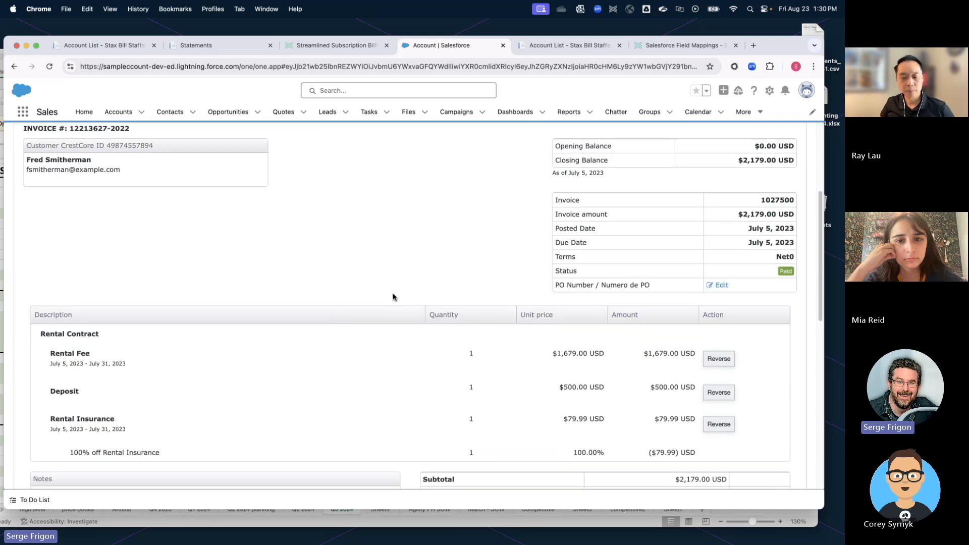
scroll(393, 296, "down", 4)
scroll(393, 297, "up", 2)
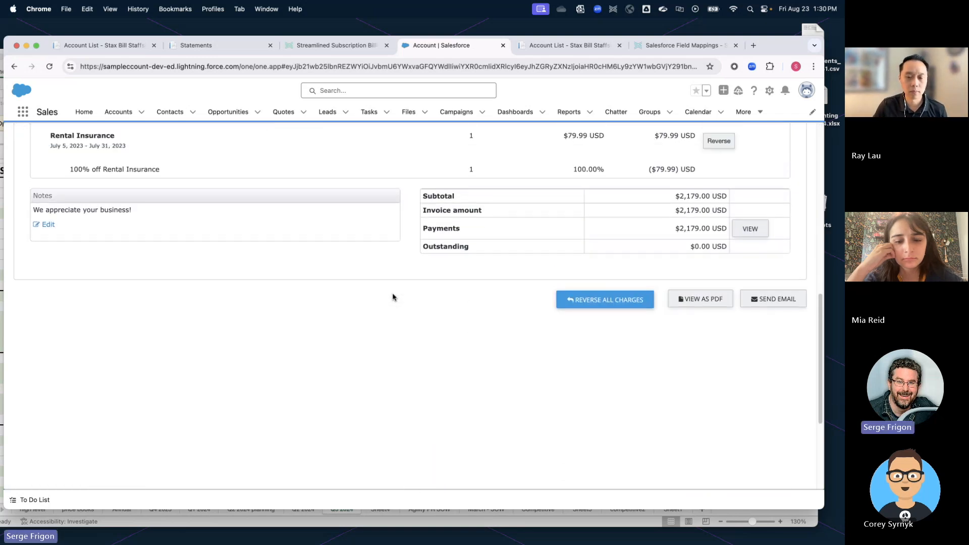
- Return from the invoice to the customer account and review its contact information form, including the billing address and sales tracking codes
scroll(393, 298, "up", 8)
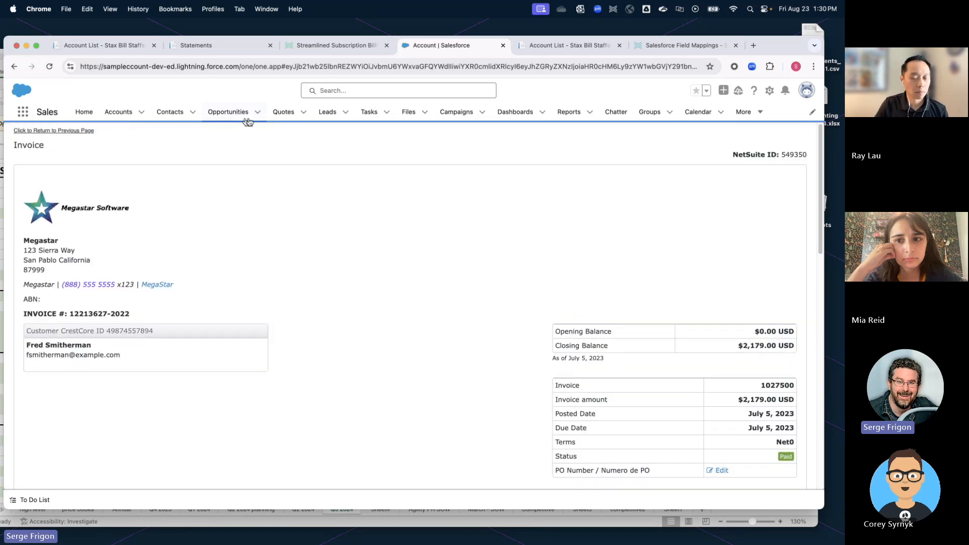
left_click(51, 131)
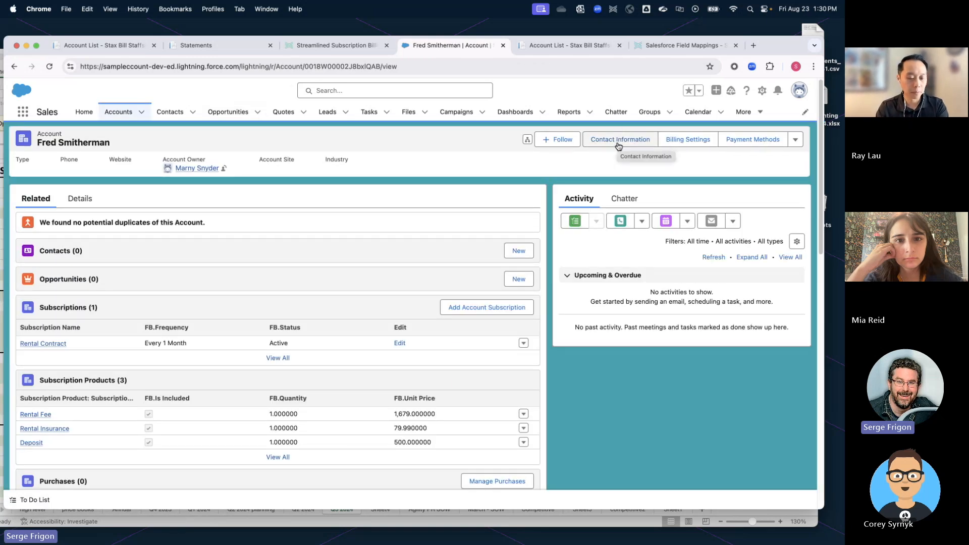
left_click(618, 145)
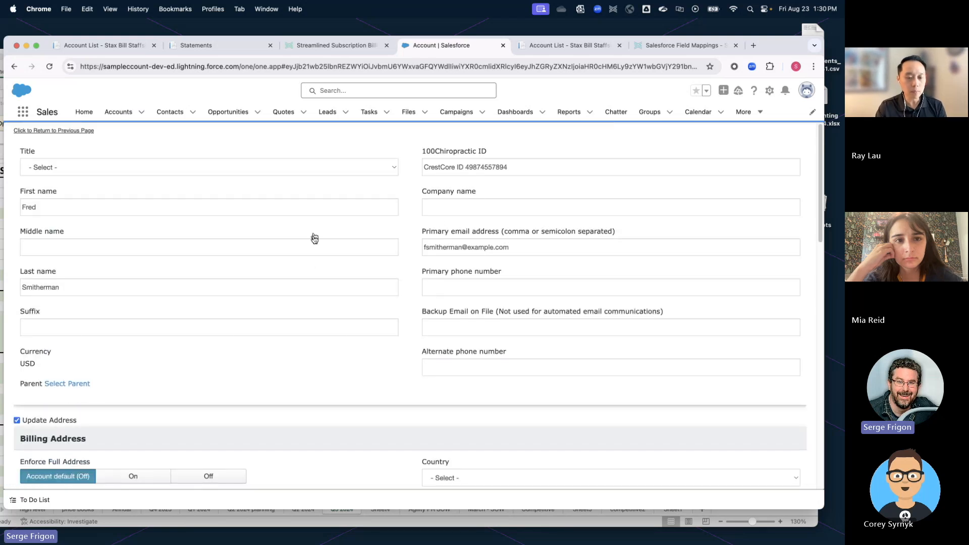
scroll(194, 240, "down", 10)
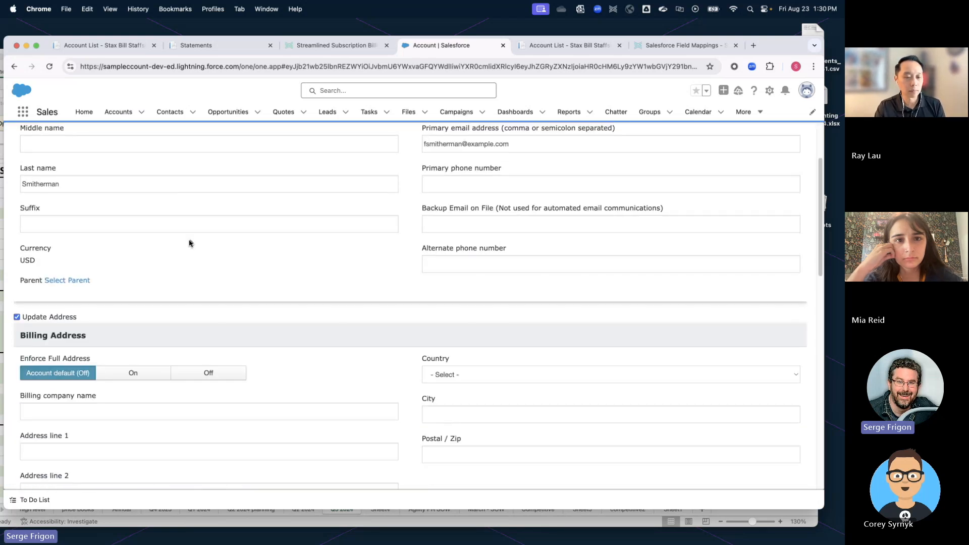
scroll(231, 361, "down", 3)
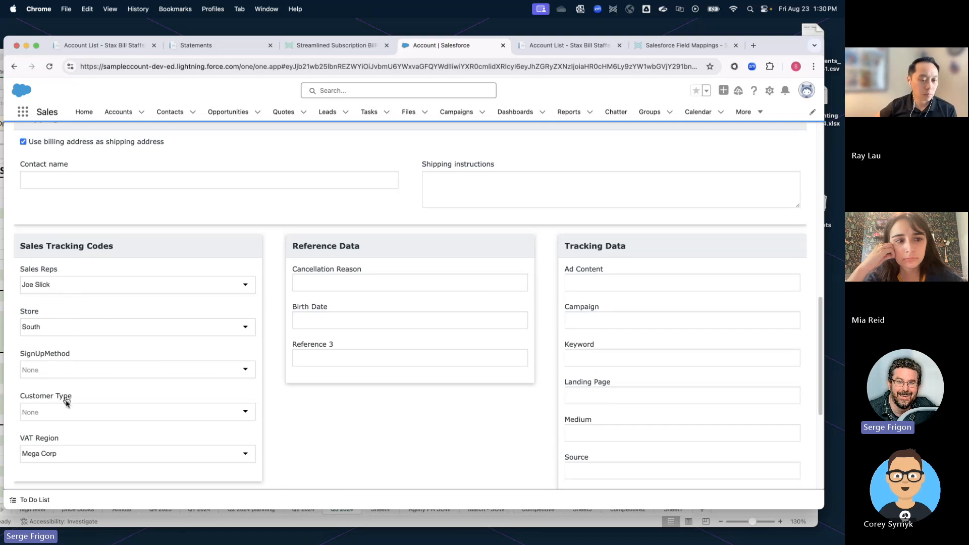
- View the available Sales Reps options in the sales tracking codes without changing the selection, and return to the account
left_click(87, 289)
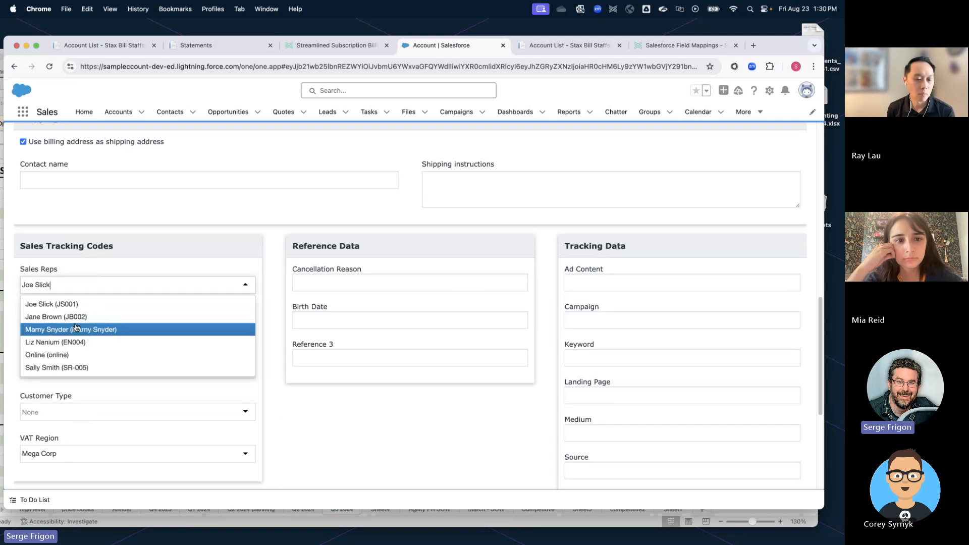
left_click(130, 268)
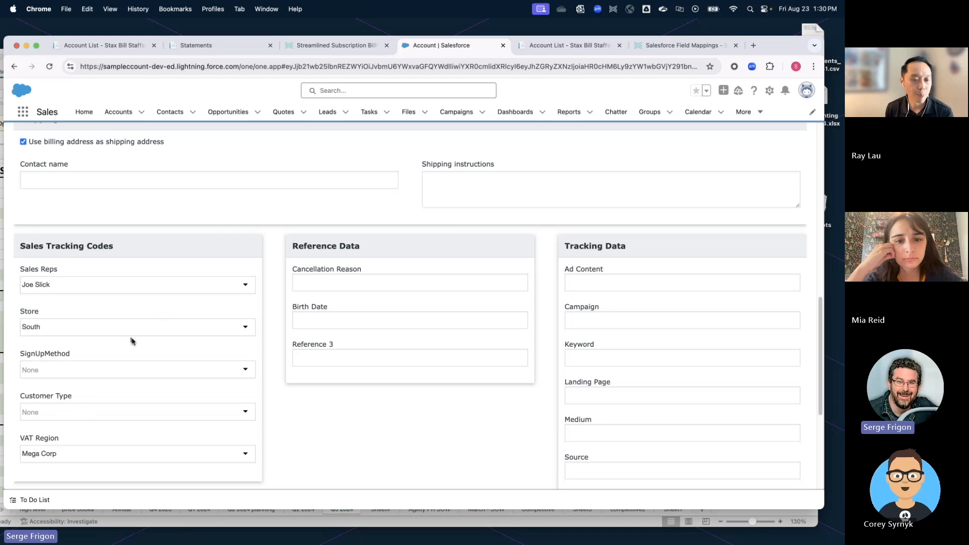
scroll(404, 357, "up", 15)
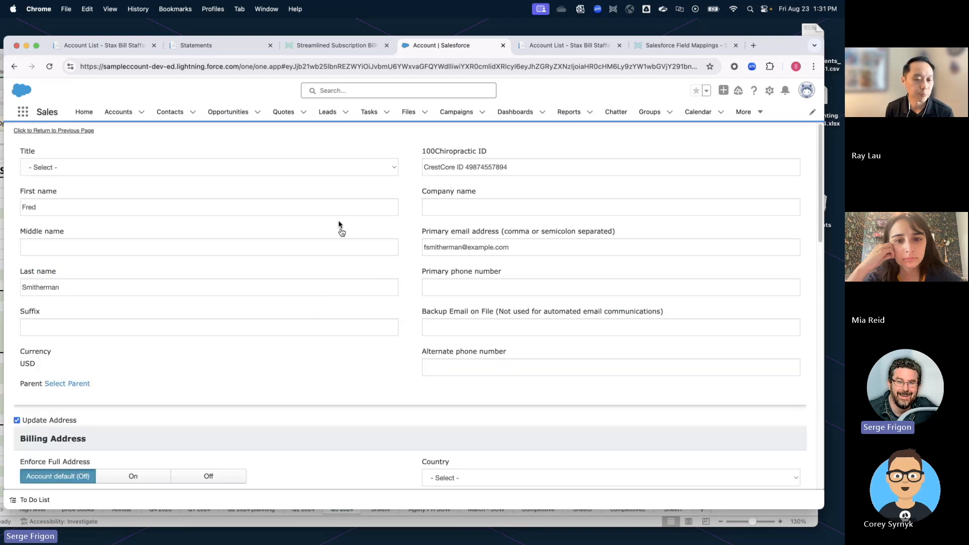
left_click(61, 131)
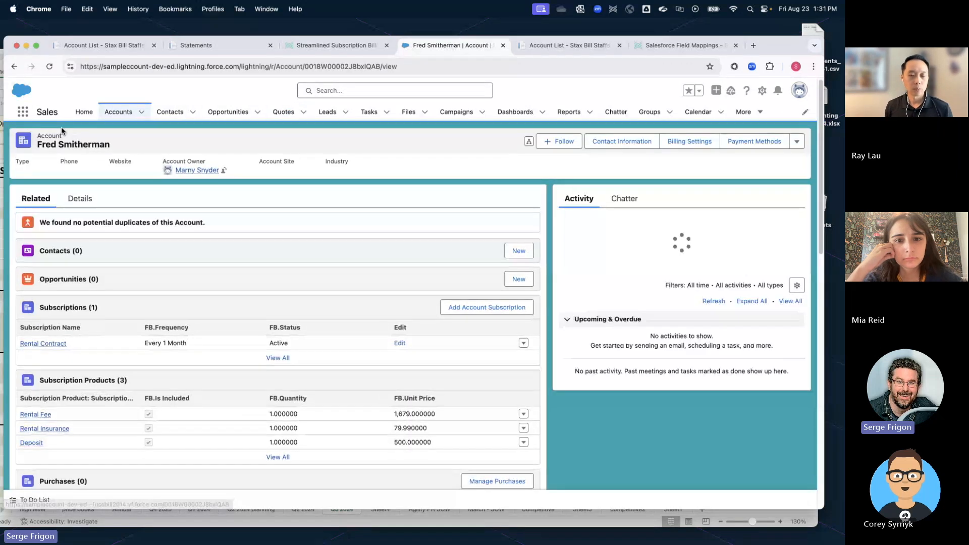
- Review the account's payment methods and the credit card form for adding one, cancel the form, and go back to the accounts list
left_click(753, 140)
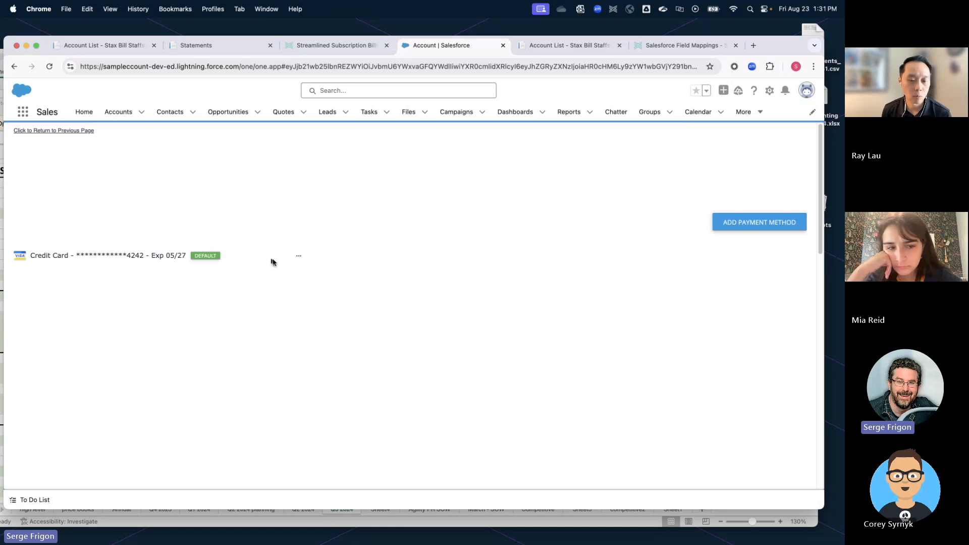
left_click(759, 222)
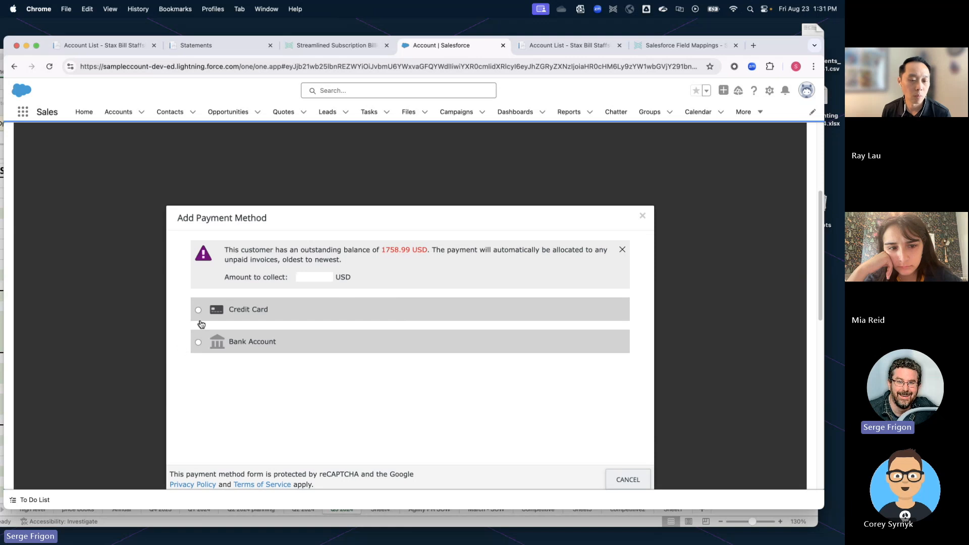
left_click(199, 310)
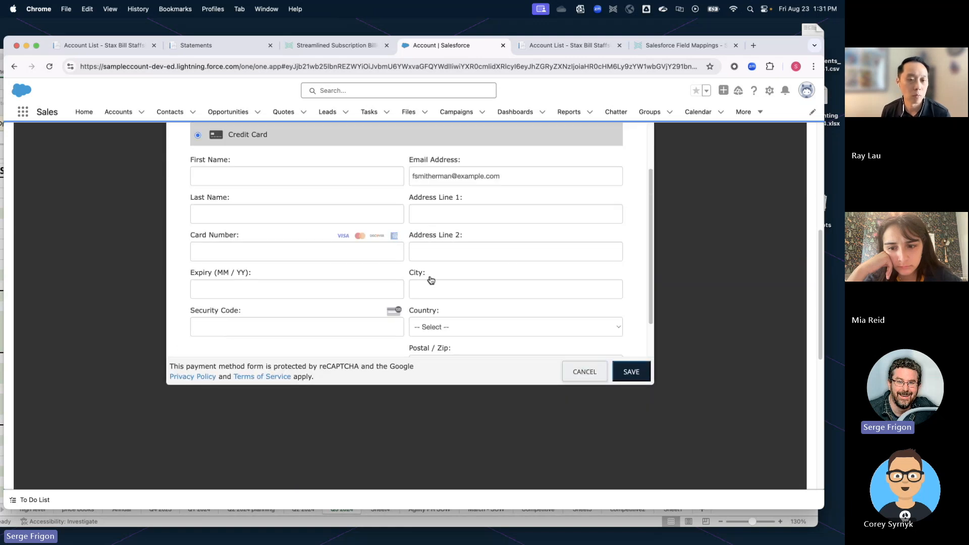
left_click(581, 371)
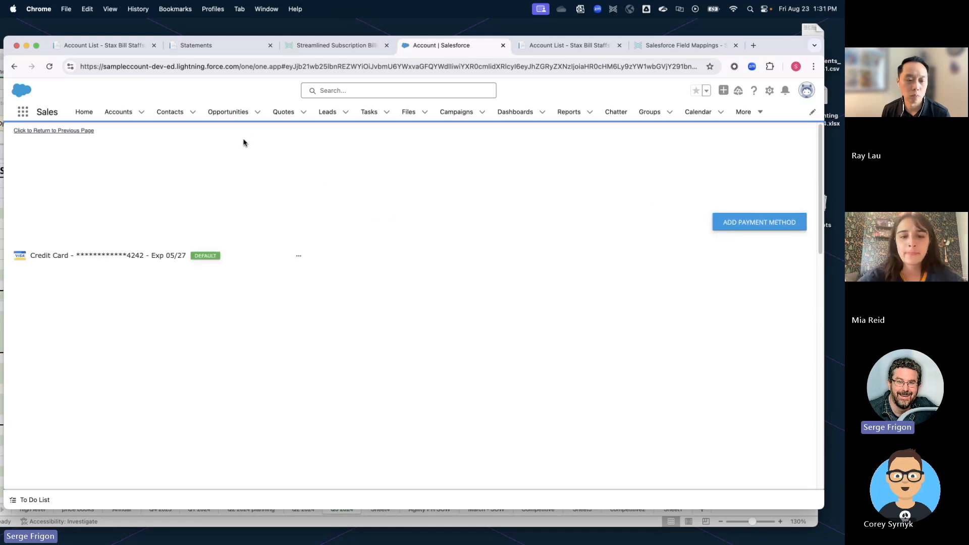
left_click(114, 115)
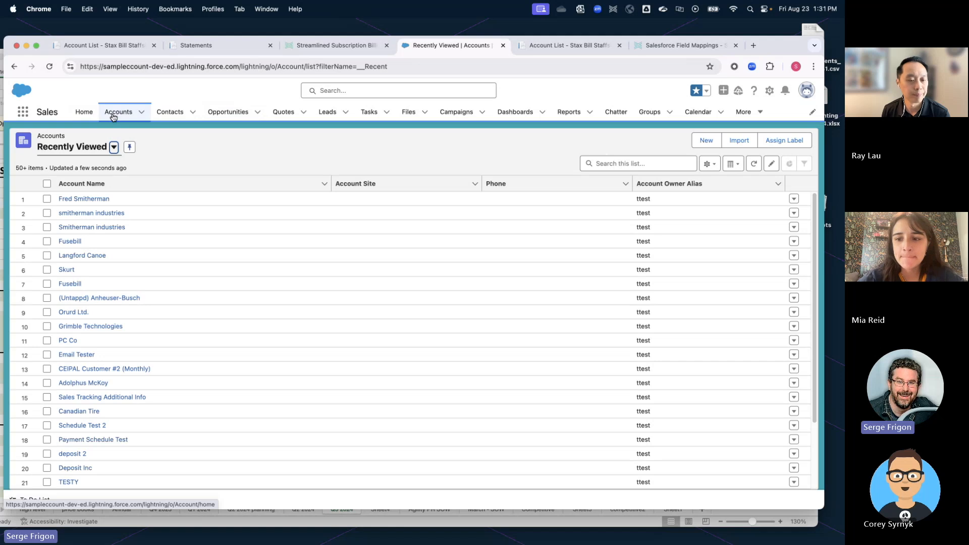